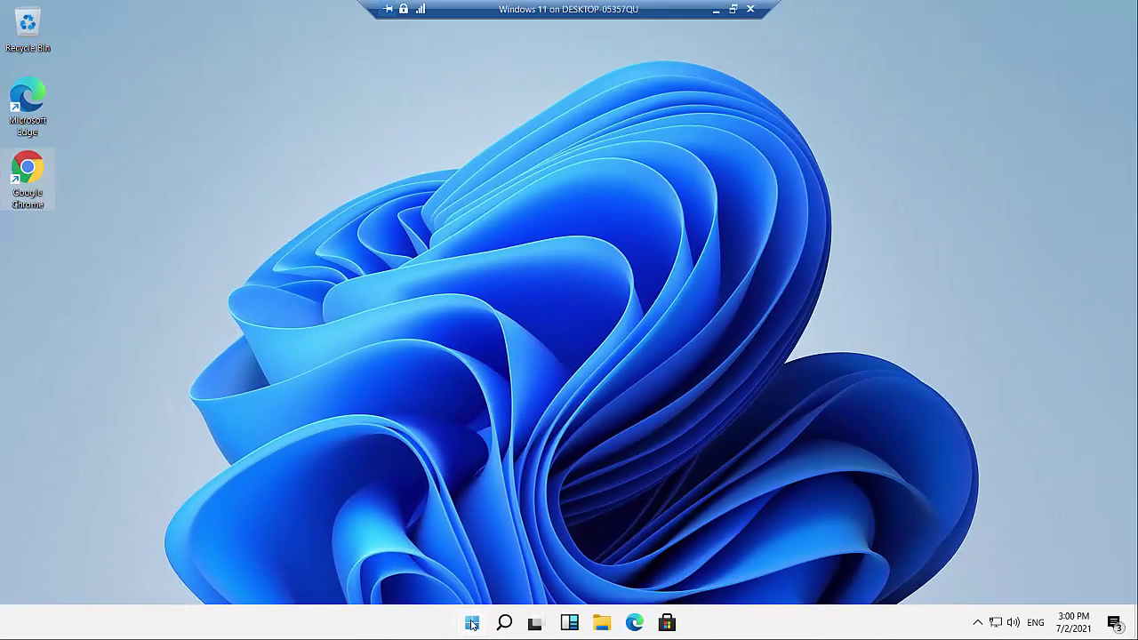
Pin the Google Chrome desktop shortcut to Start via its right-click menu.
click(473, 623)
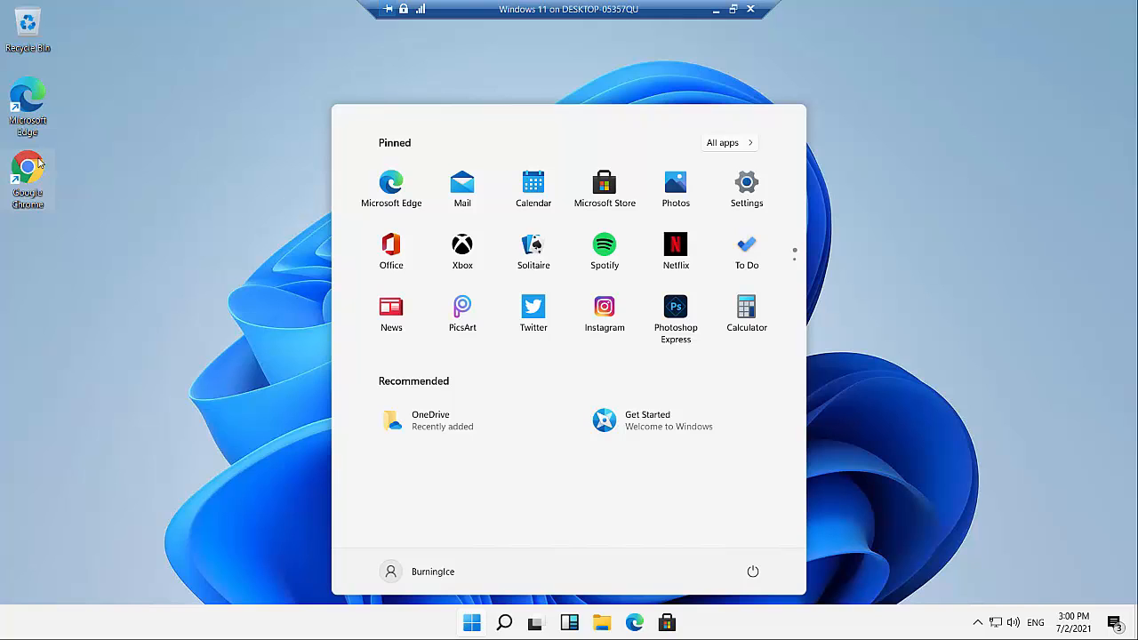
right_click(39, 163)
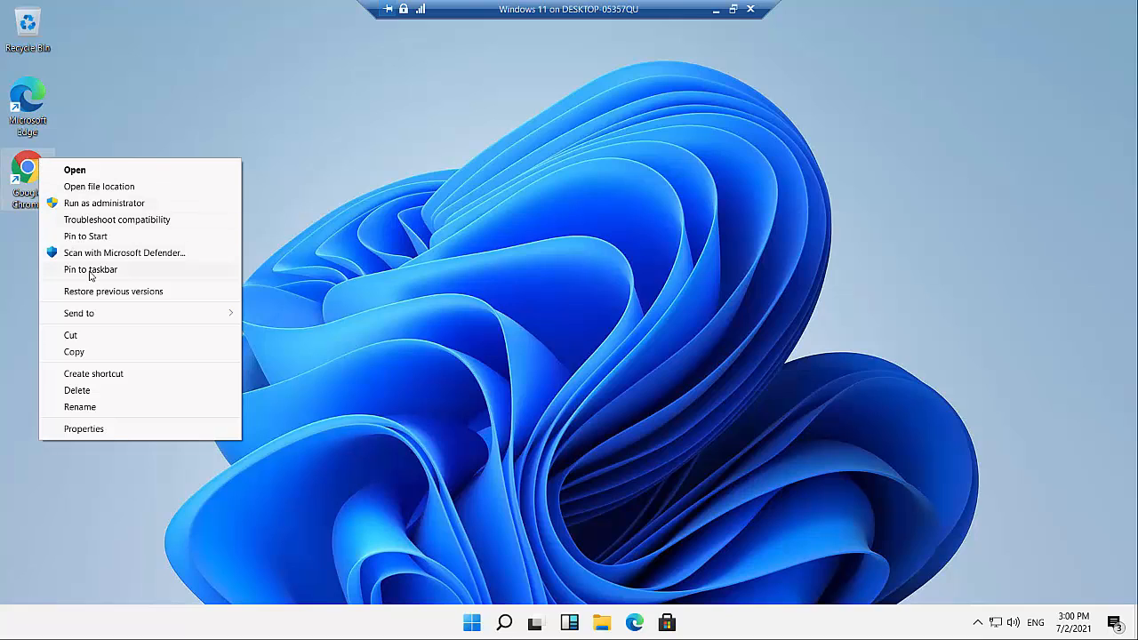
click(115, 236)
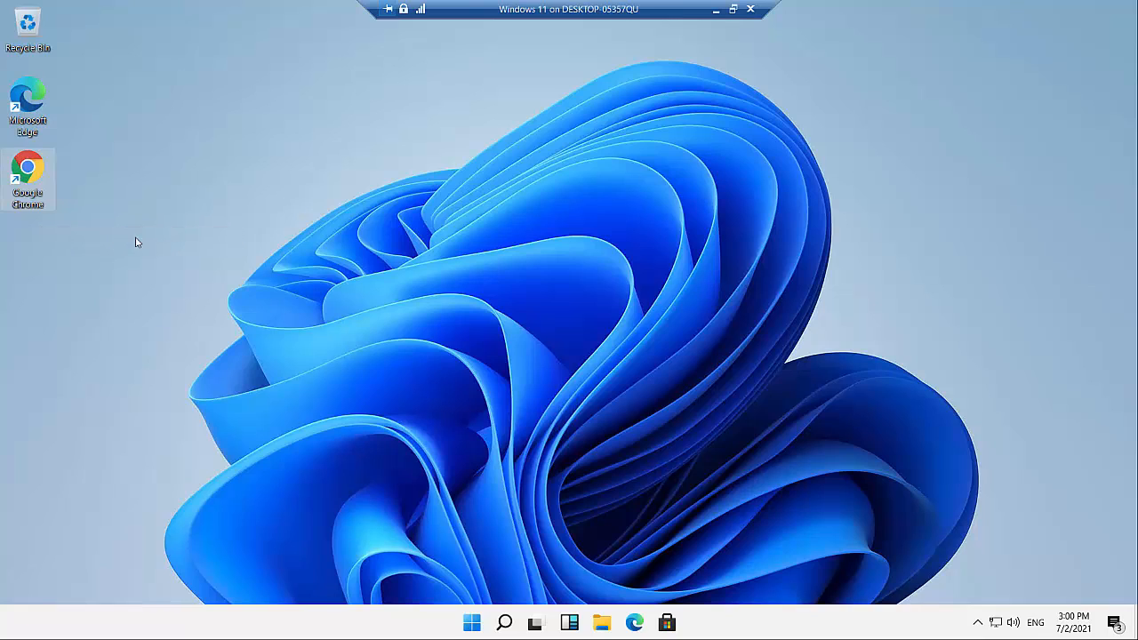
click(472, 623)
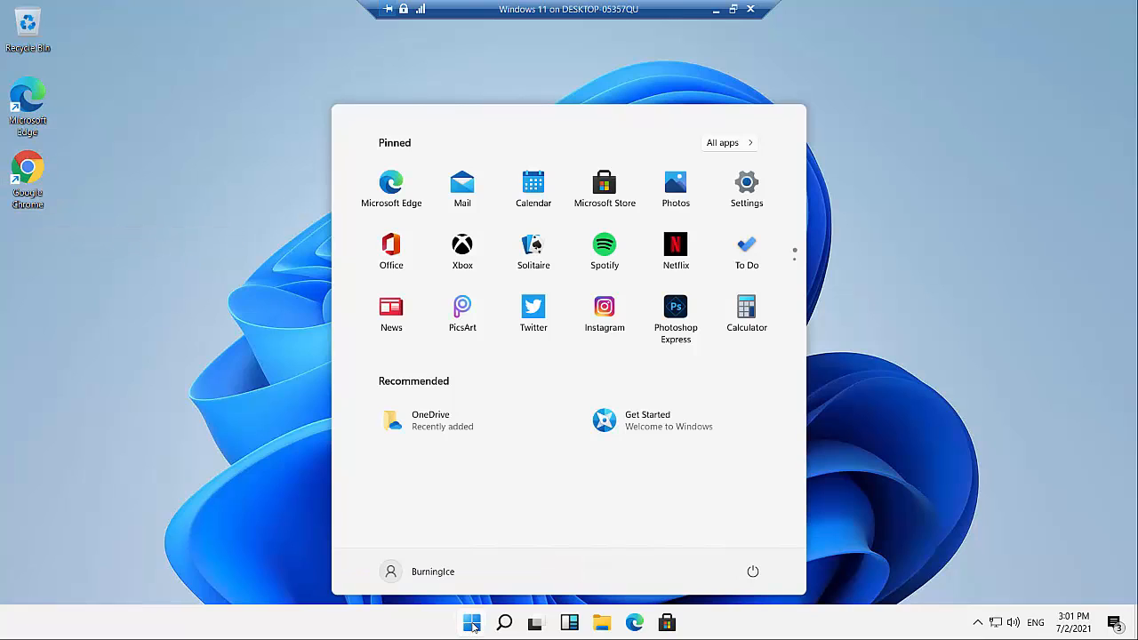
scroll(682, 295, down, 1)
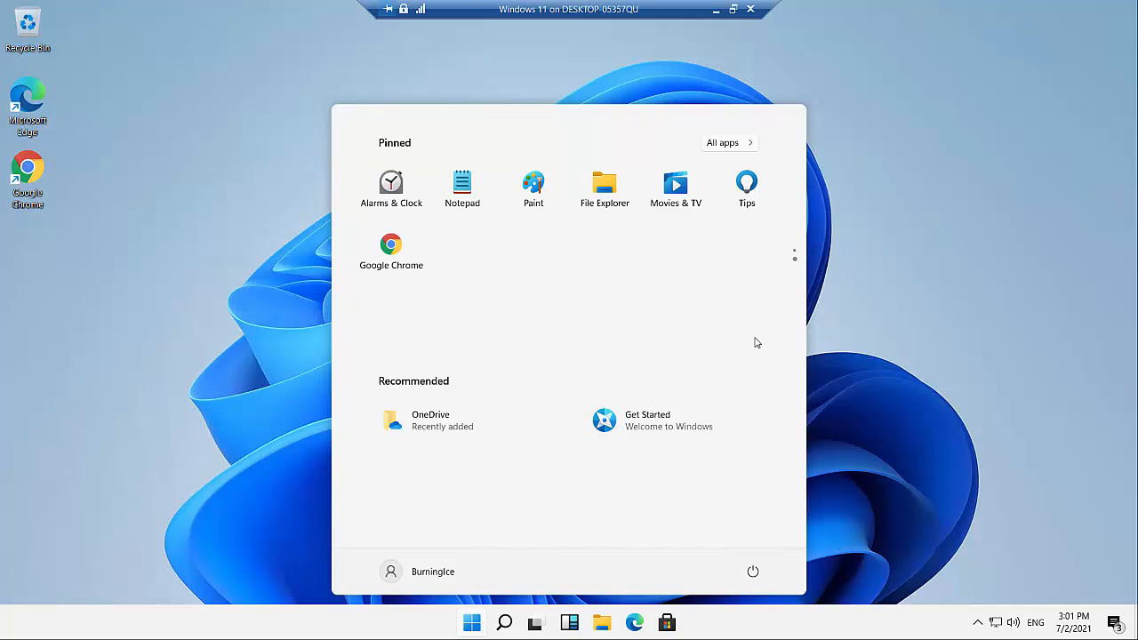
scroll(756, 342, up, 1)
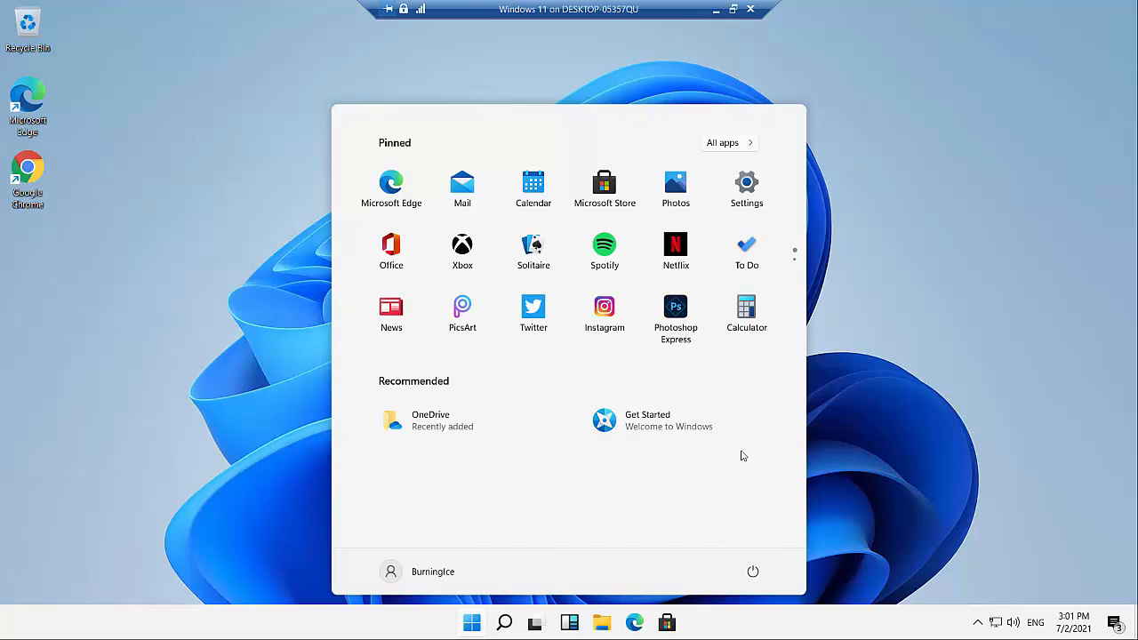
click(752, 144)
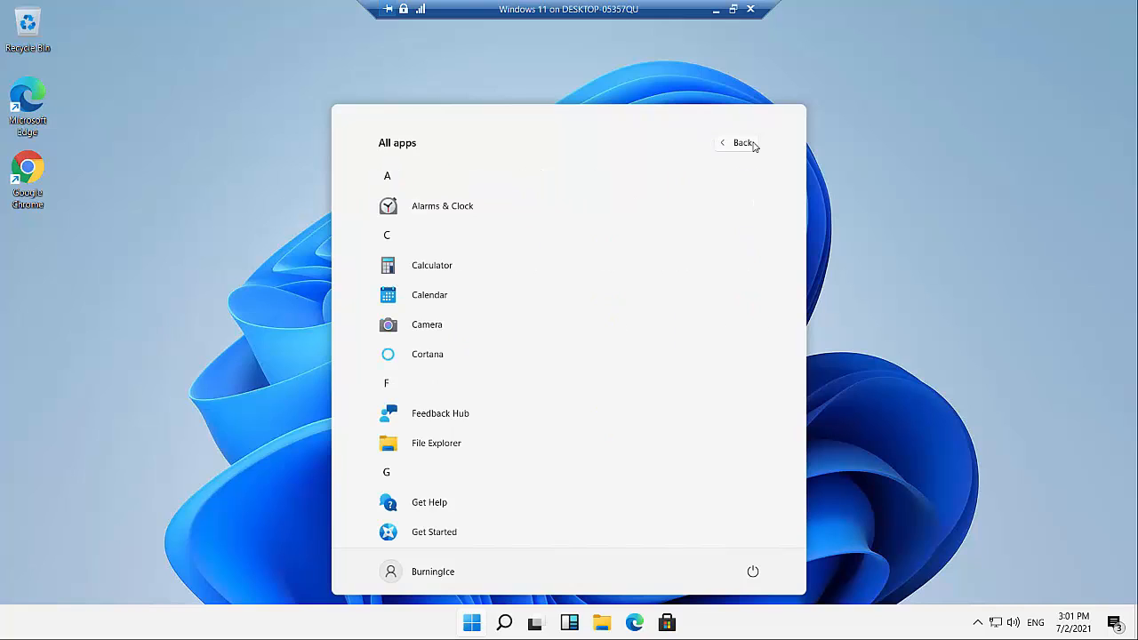
scroll(460, 223, down, 3)
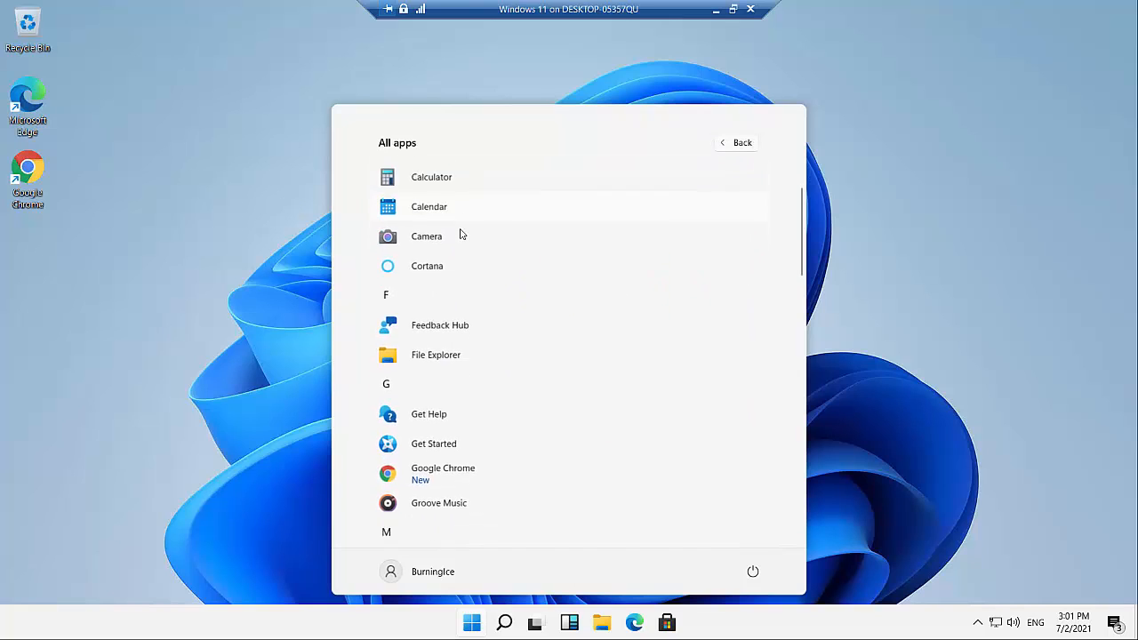
scroll(460, 226, down, 3)
scroll(461, 233, down, 2)
scroll(460, 234, down, 2)
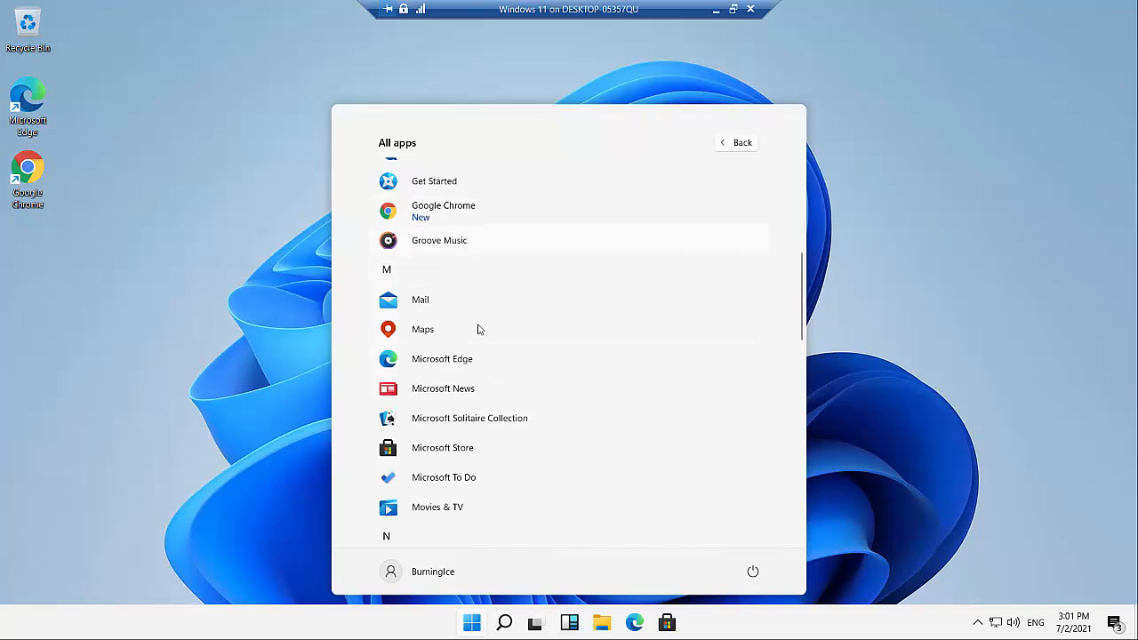
scroll(480, 333, down, 3)
scroll(478, 333, down, 2)
scroll(479, 333, down, 3)
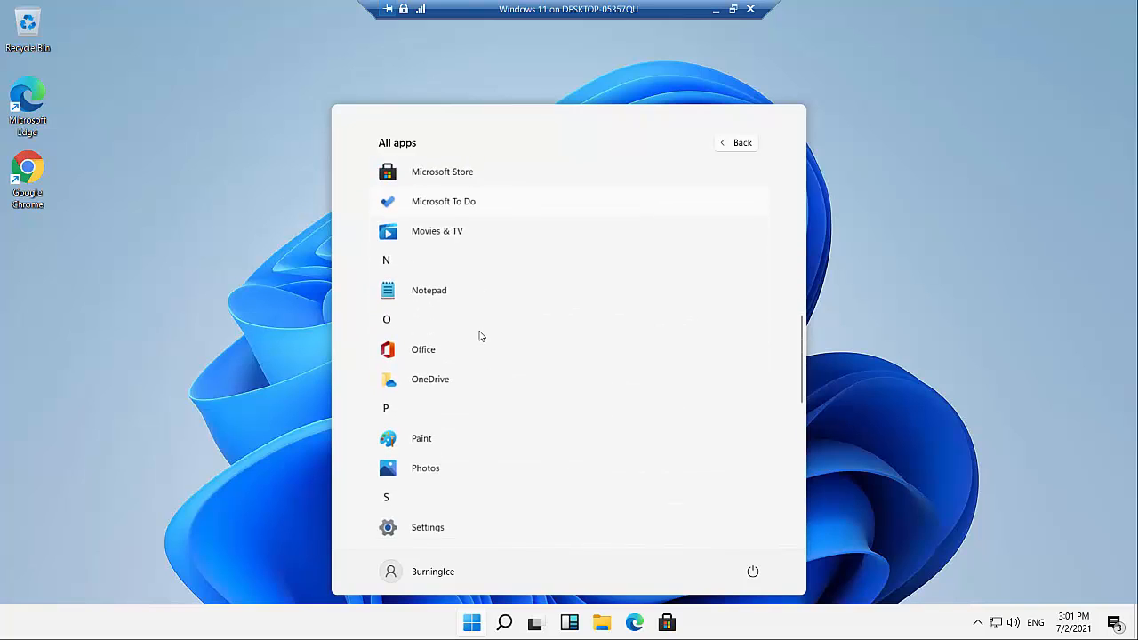
scroll(478, 335, down, 3)
scroll(478, 336, down, 2)
scroll(478, 336, down, 2)
scroll(479, 336, down, 1)
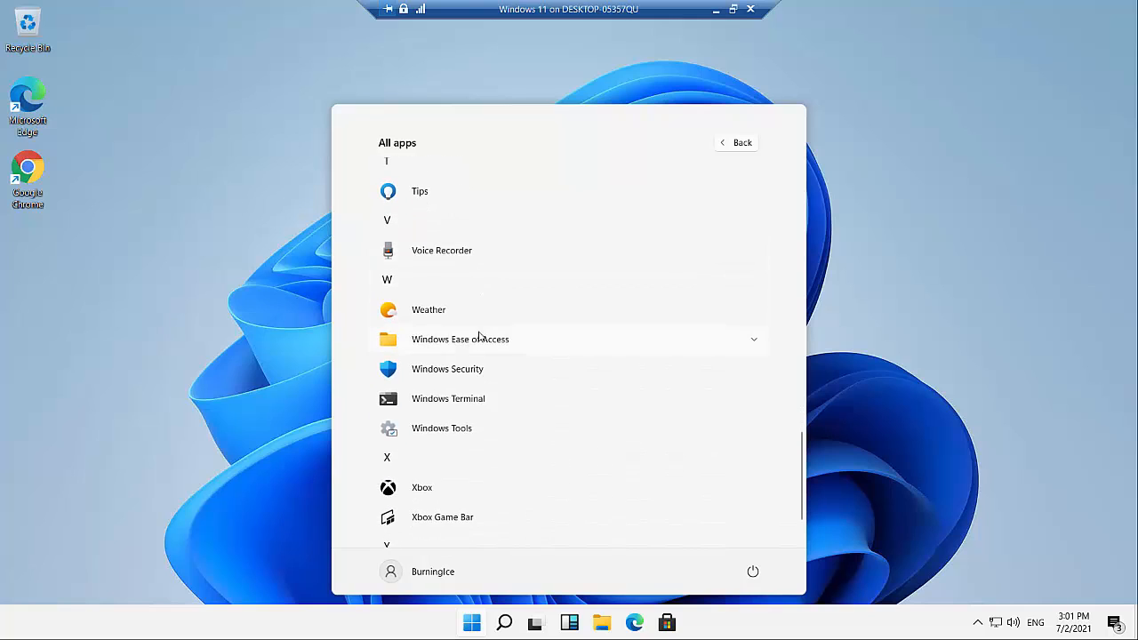
click(738, 142)
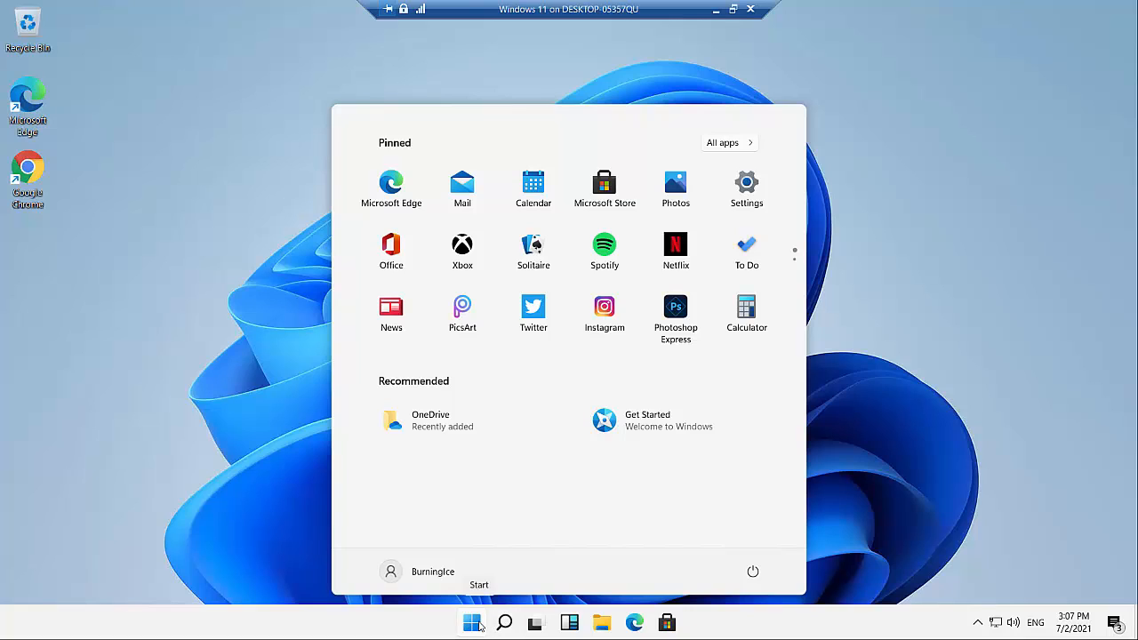
Check the power options, dismiss Start and bring up the taskbar search panel.
click(753, 573)
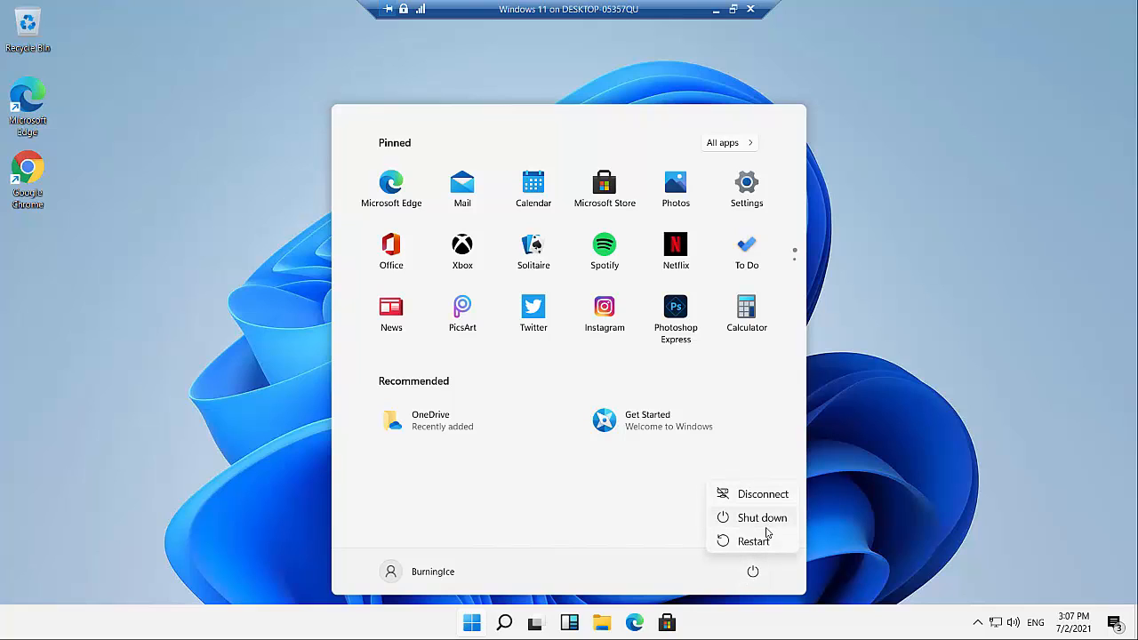
mouse_move(753, 542)
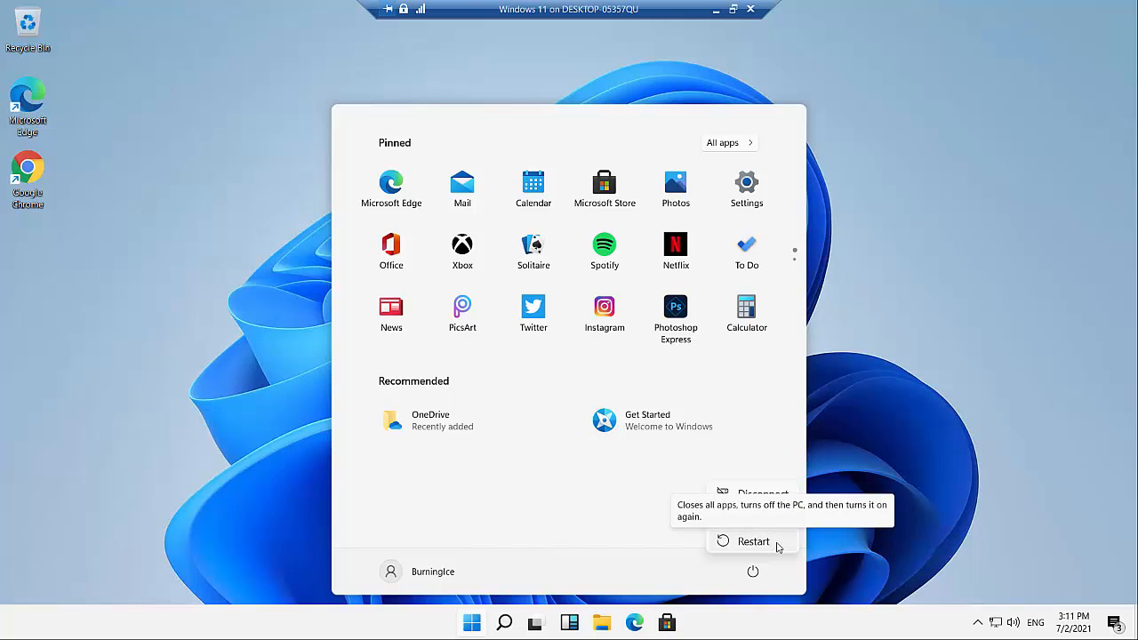
key(Escape)
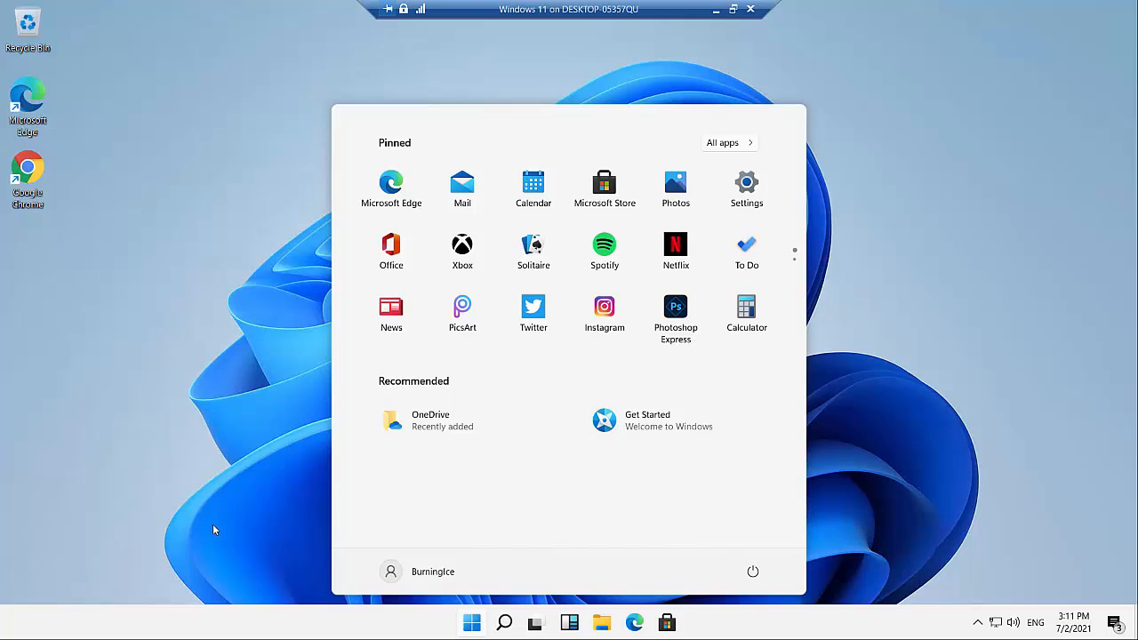
click(216, 531)
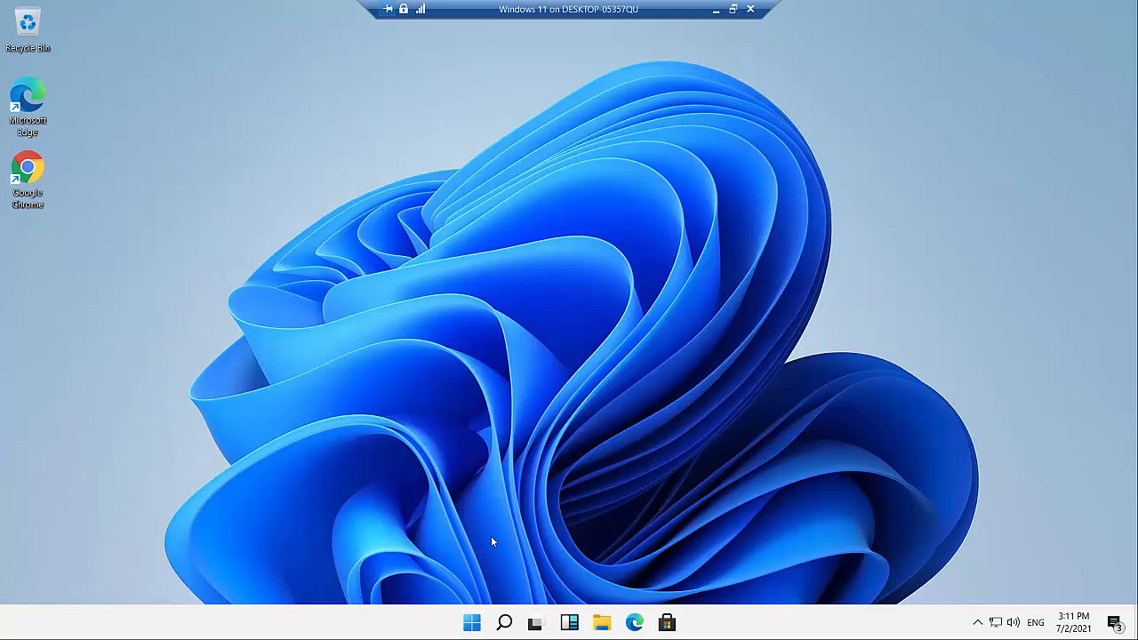
click(504, 622)
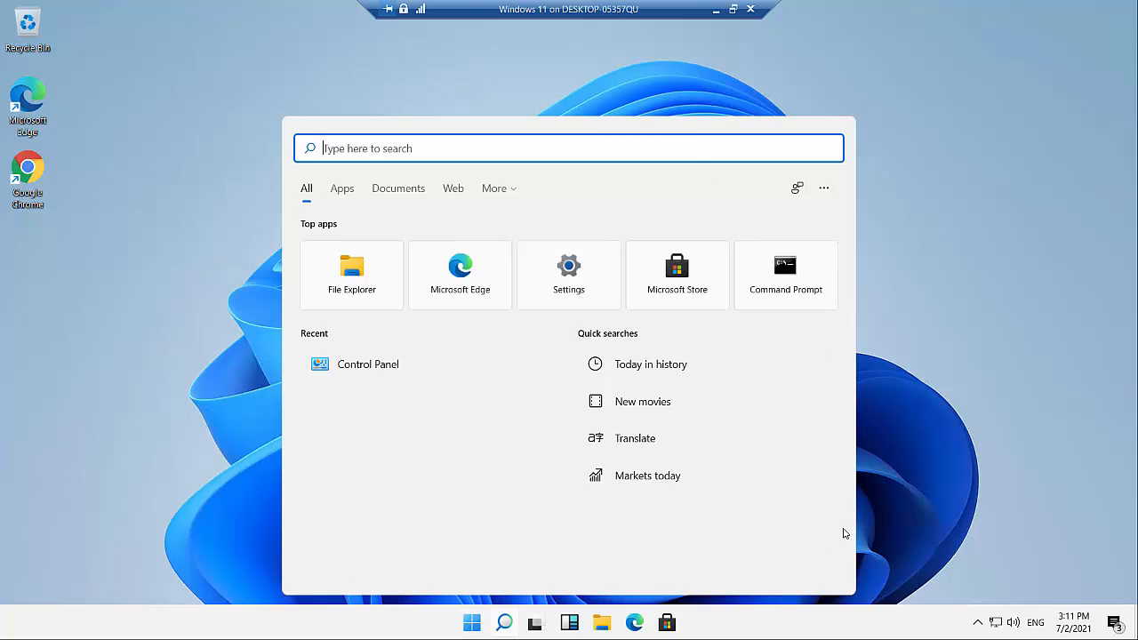
Launch Control Panel from the Recent list in the search panel.
click(523, 573)
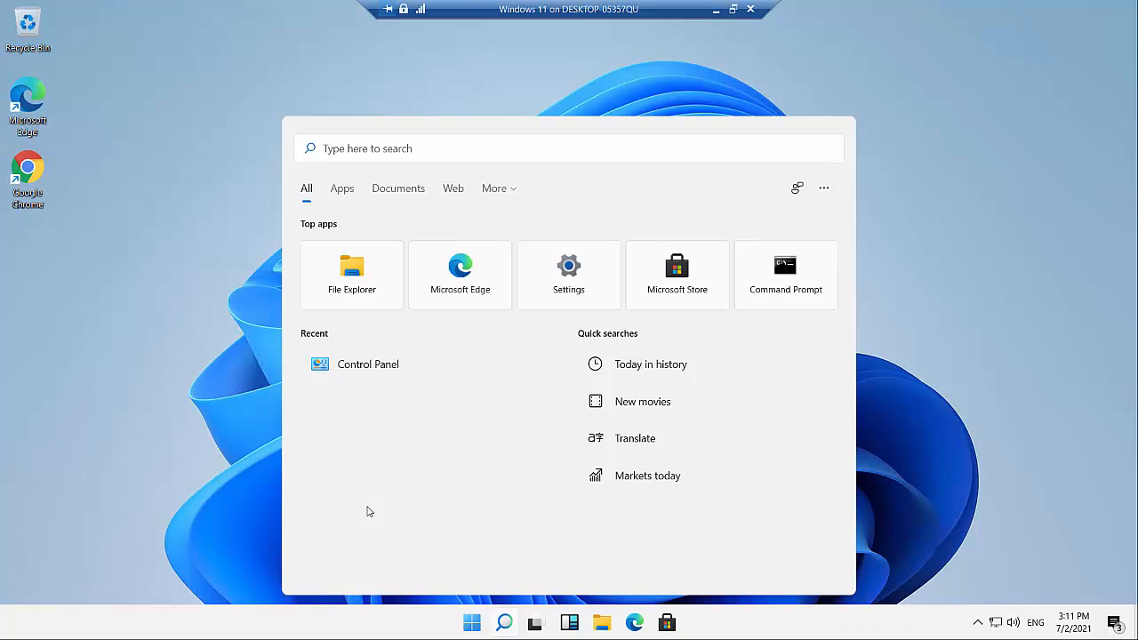
mouse_move(368, 365)
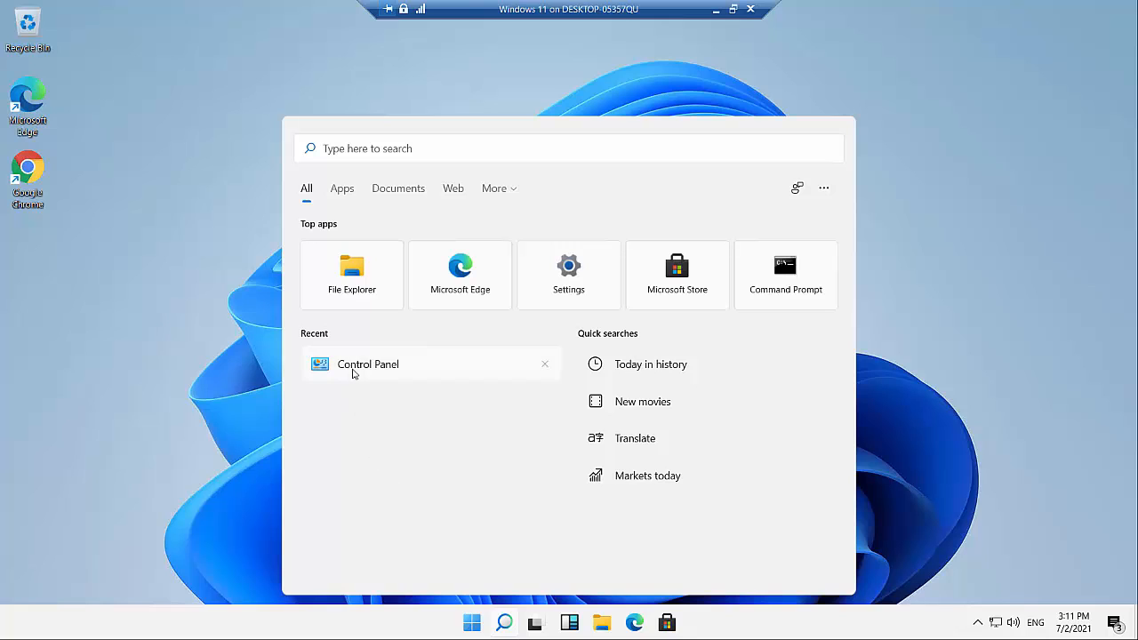
click(368, 364)
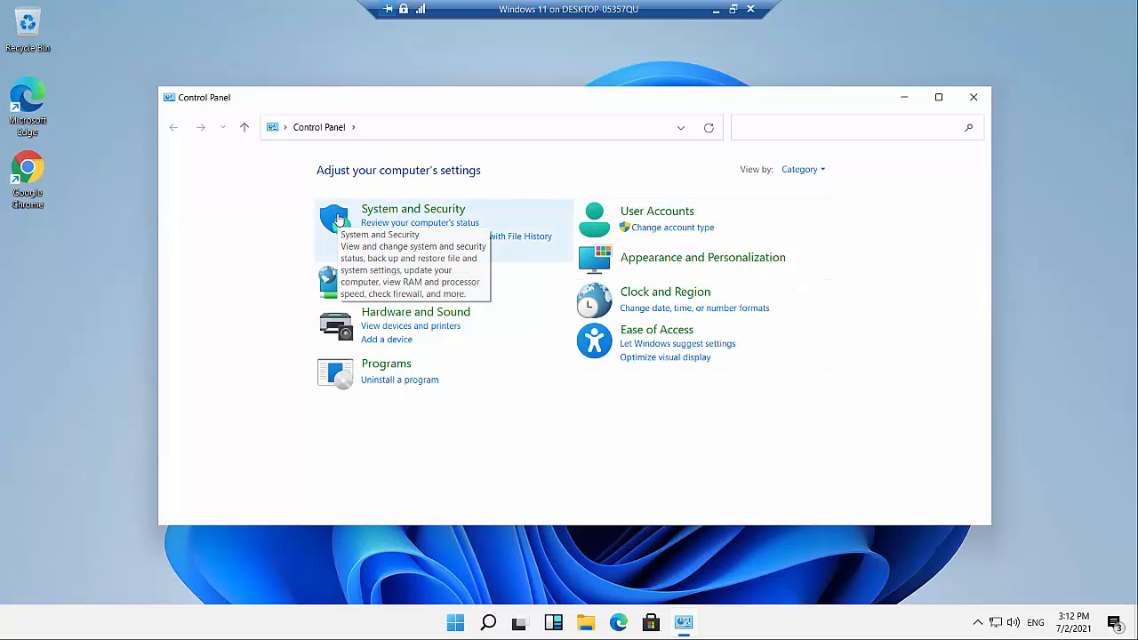
Try Large icons and Small icons views, return to Category view, then close Control Panel.
click(804, 169)
click(821, 207)
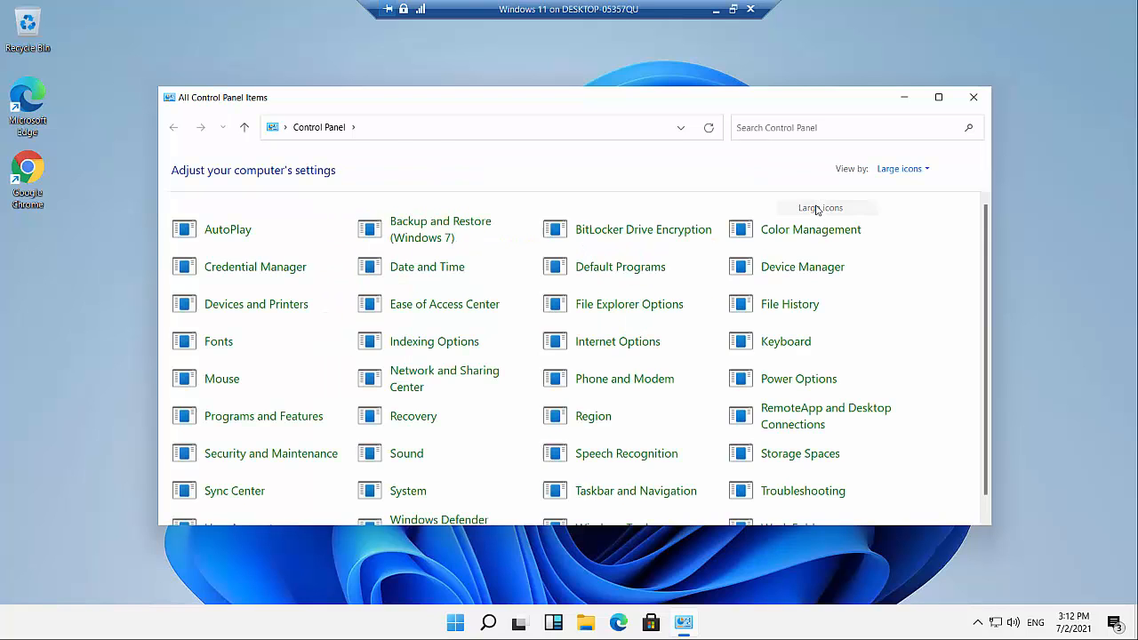
click(902, 169)
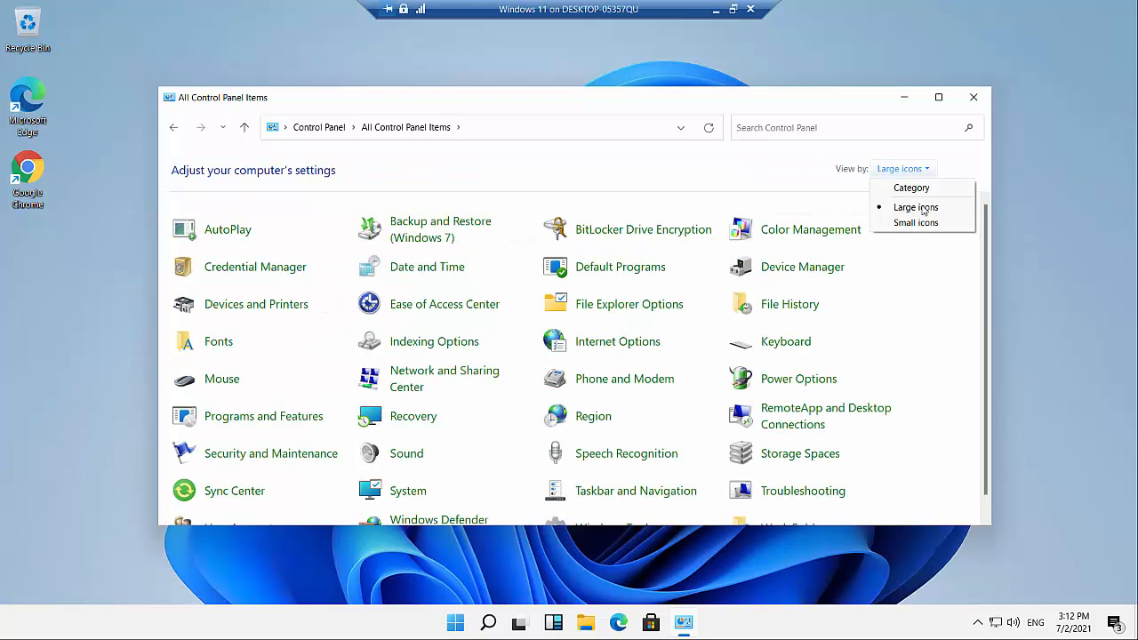
click(913, 221)
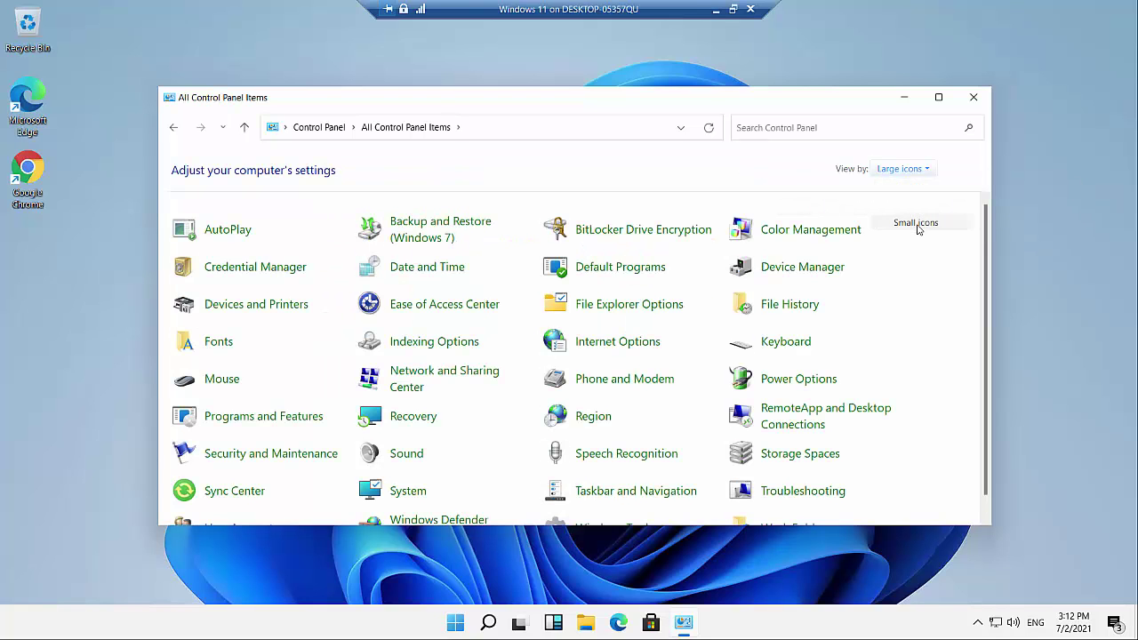
click(928, 169)
click(914, 188)
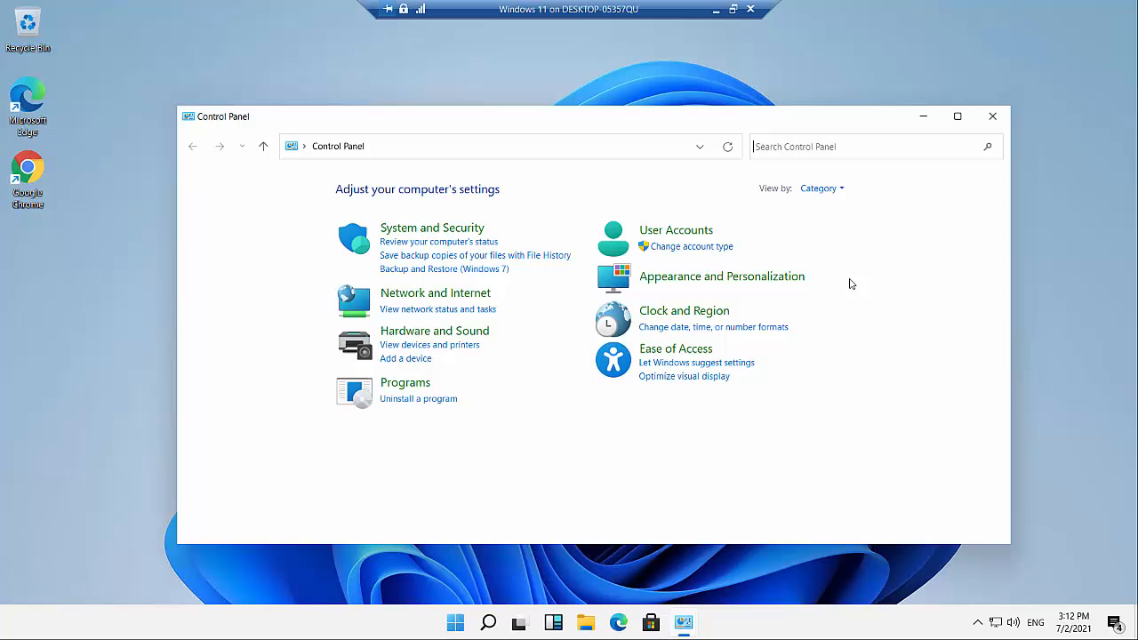
click(992, 116)
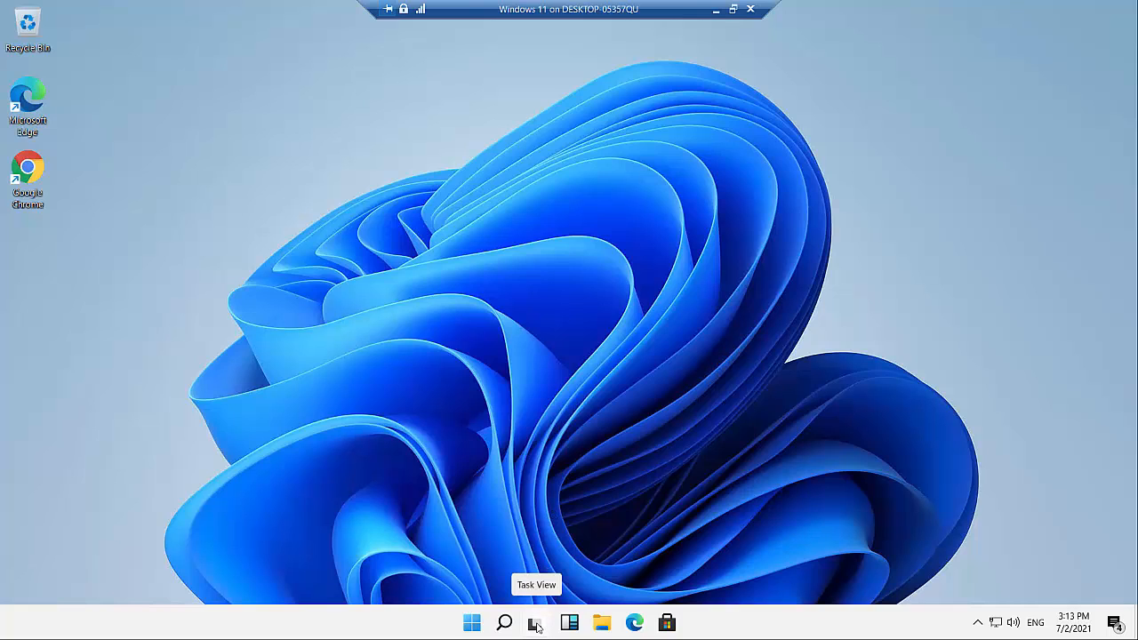
Create three new virtual desktops from Task View, bringing the total to five.
click(536, 624)
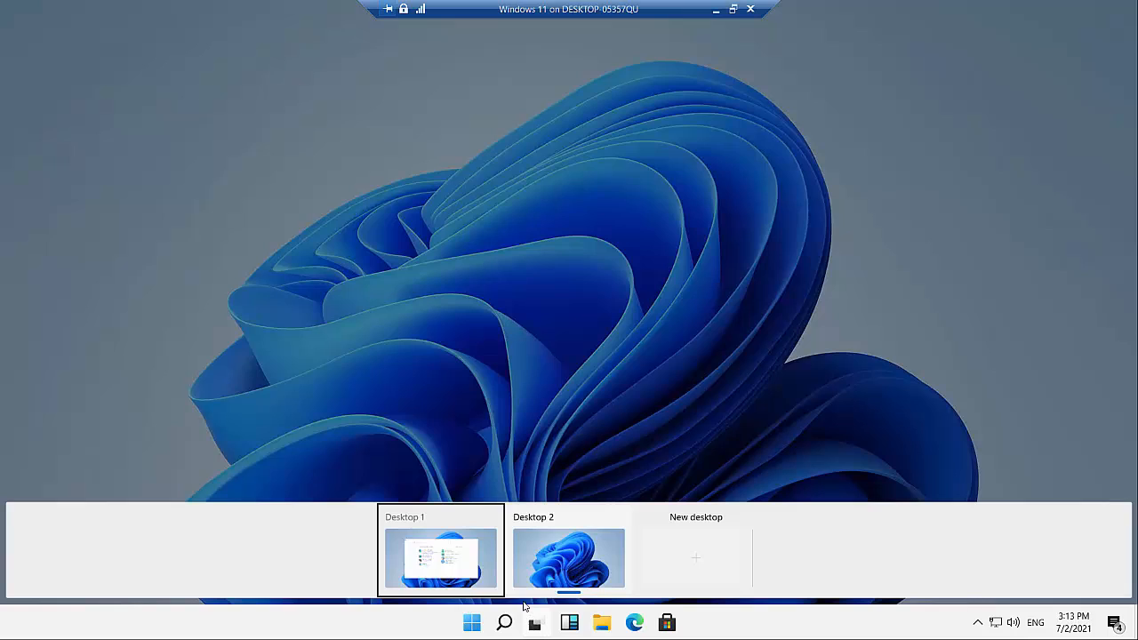
mouse_move(568, 558)
click(704, 544)
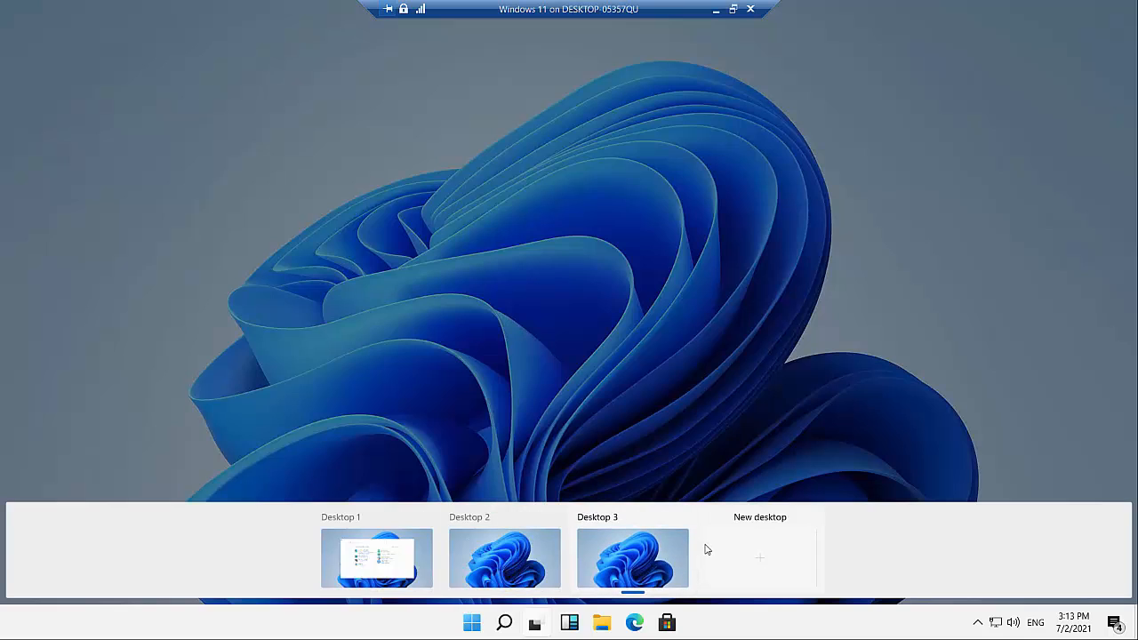
click(766, 546)
click(766, 550)
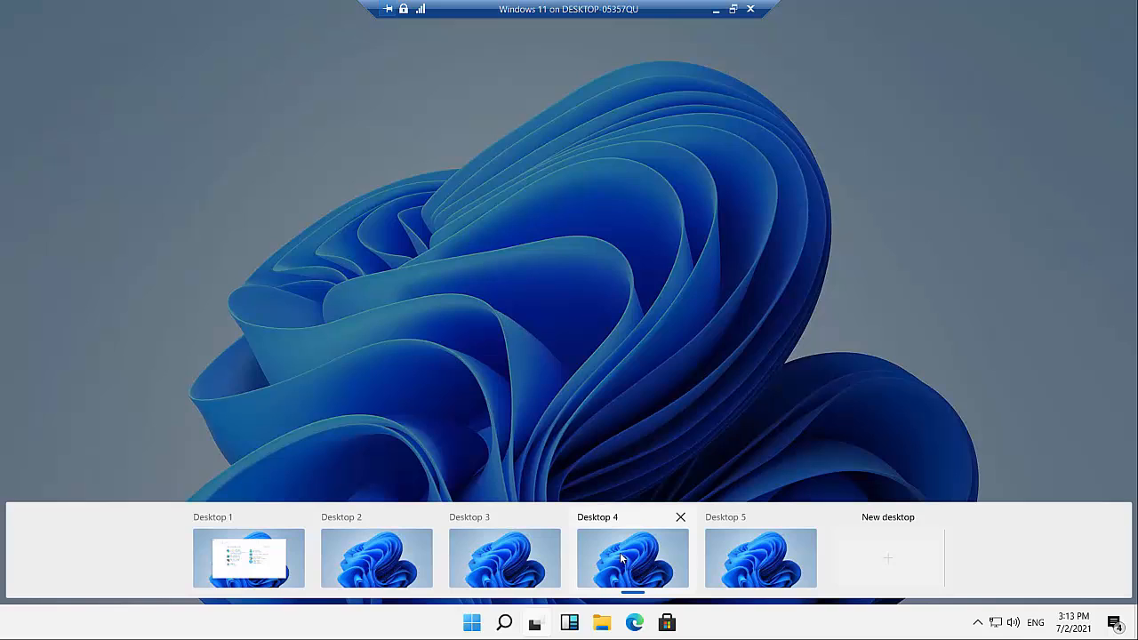
Preview Desktop 1 with Control Panel, then switch to the empty Desktop 2.
click(238, 551)
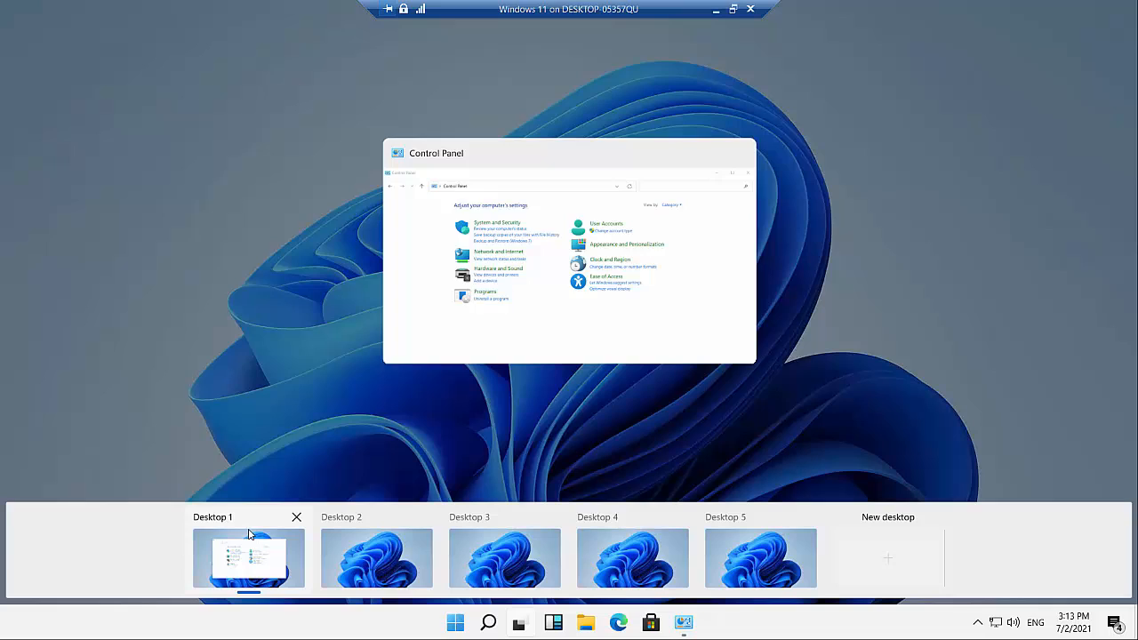
click(376, 557)
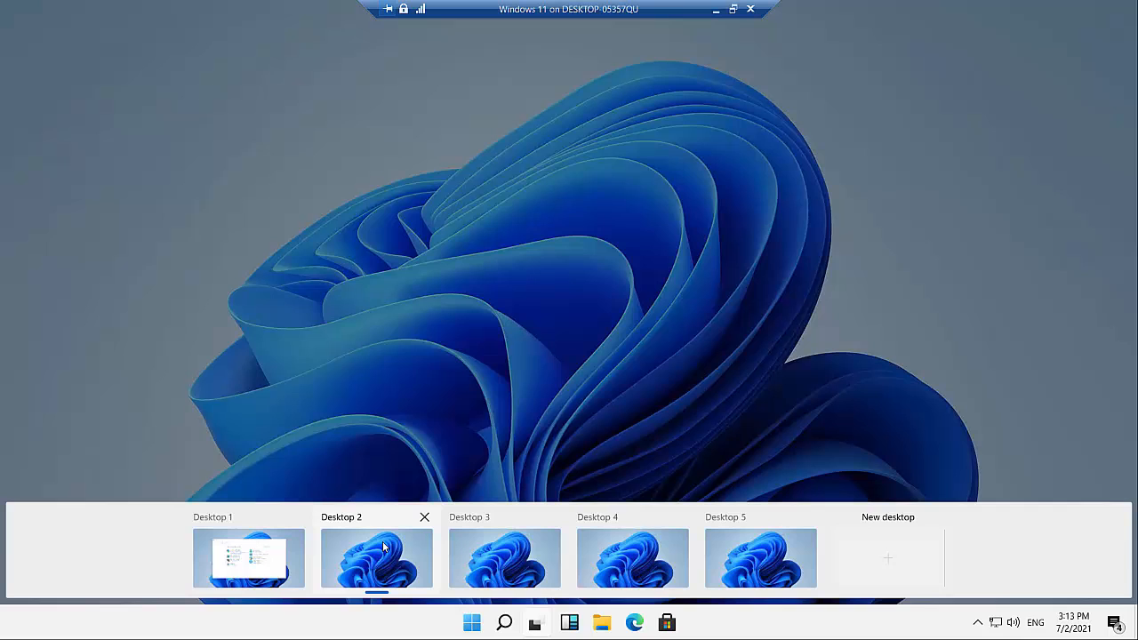
click(584, 451)
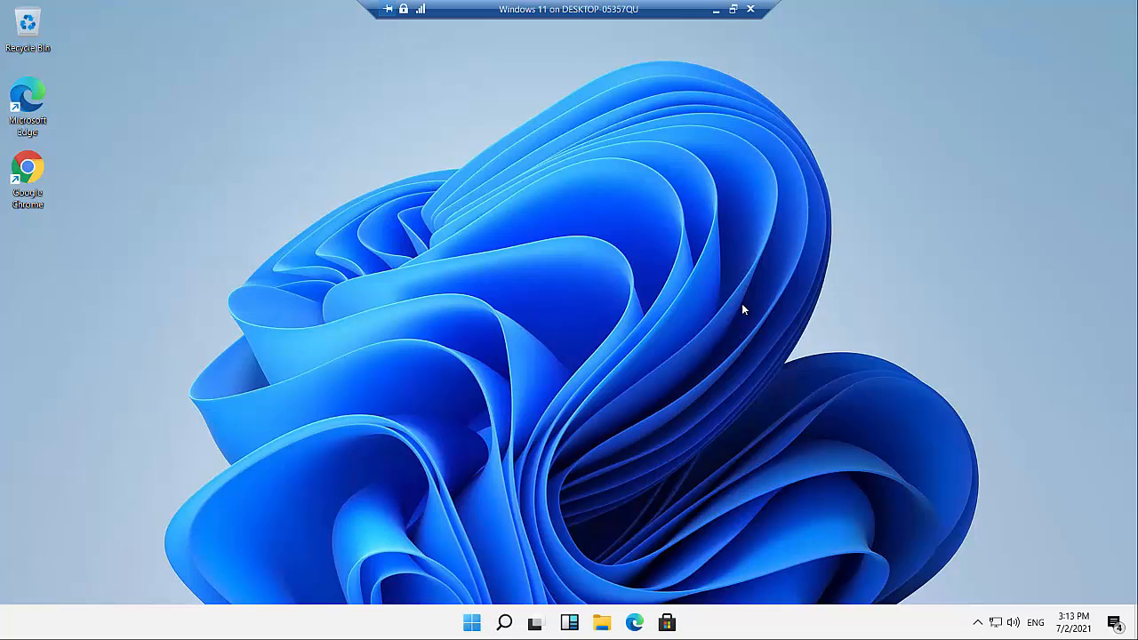
Show the widgets board with weather, markets and news, close it and reopen it.
click(570, 622)
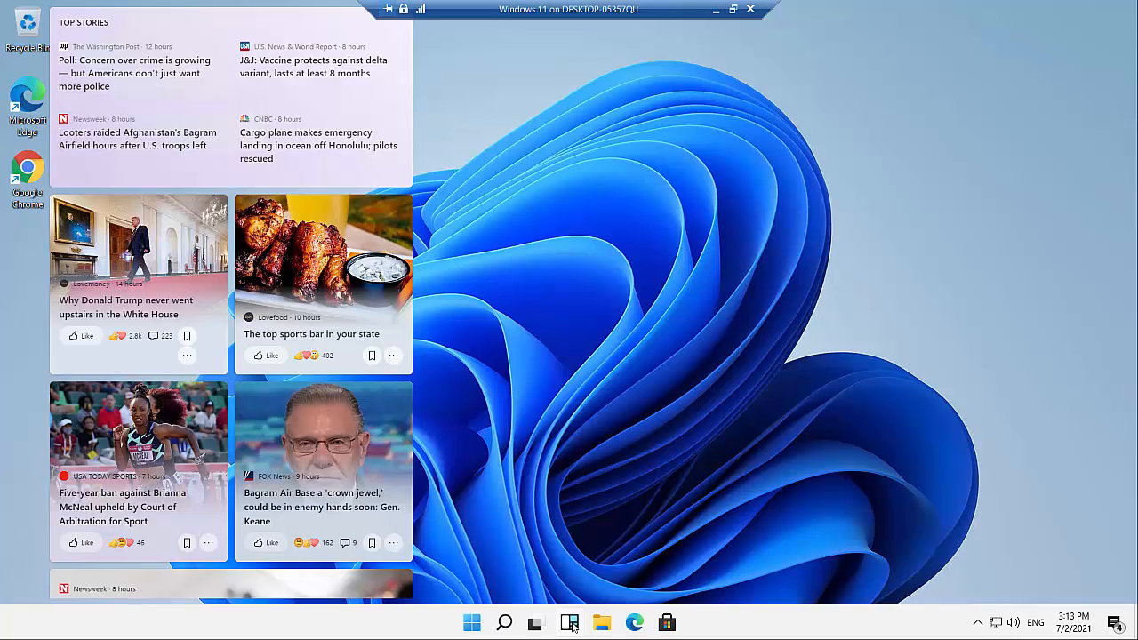
scroll(313, 323, up, 3)
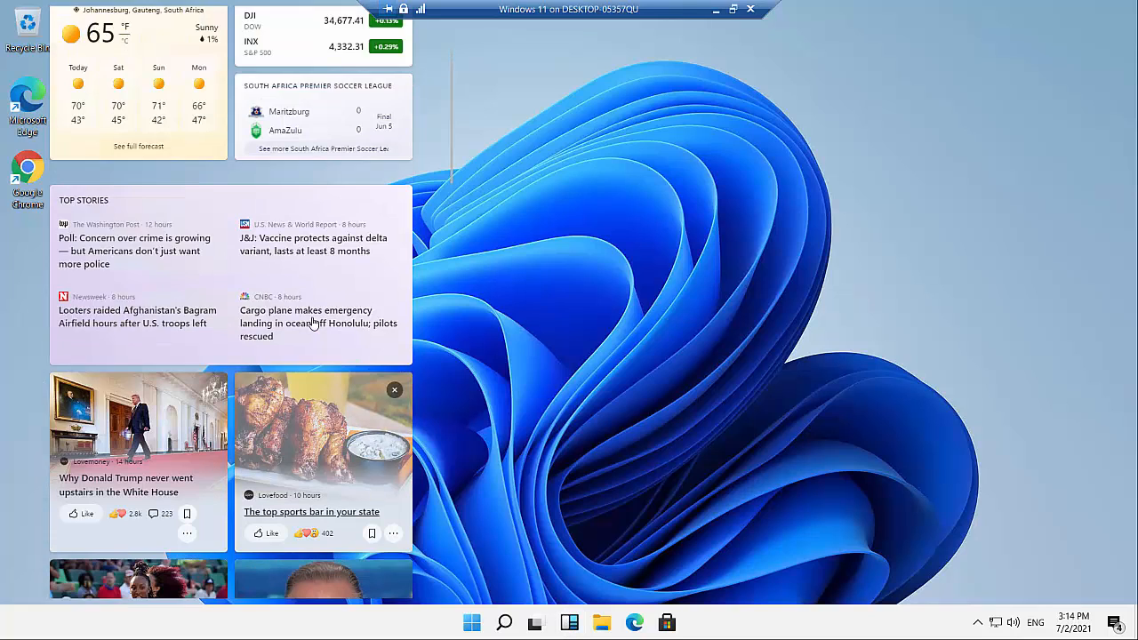
scroll(313, 323, up, 2)
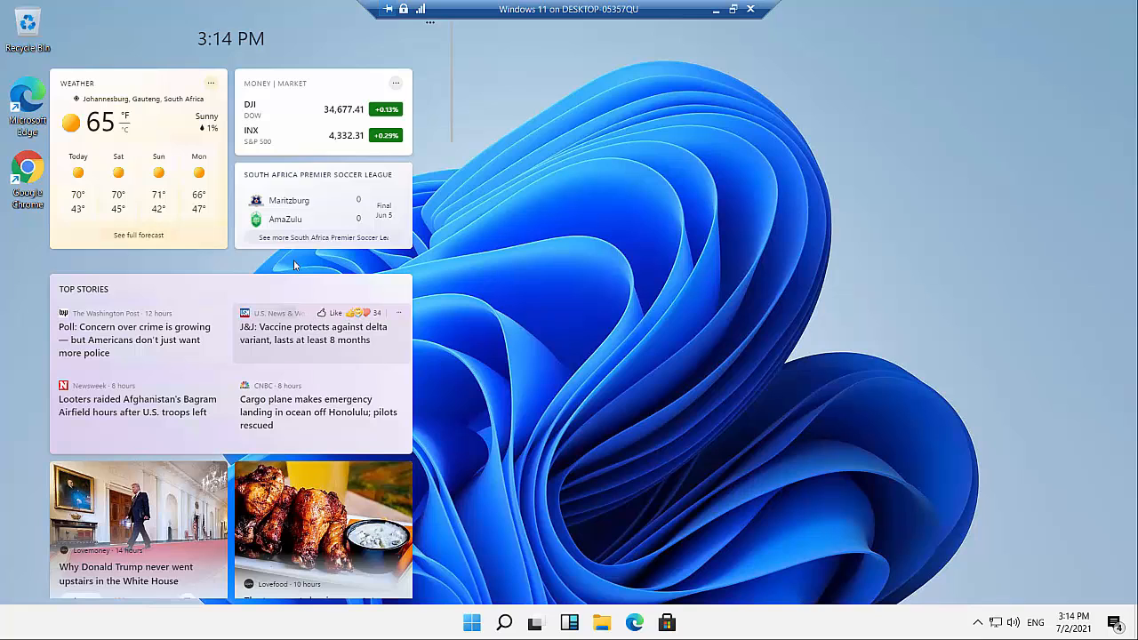
scroll(216, 263, down, 5)
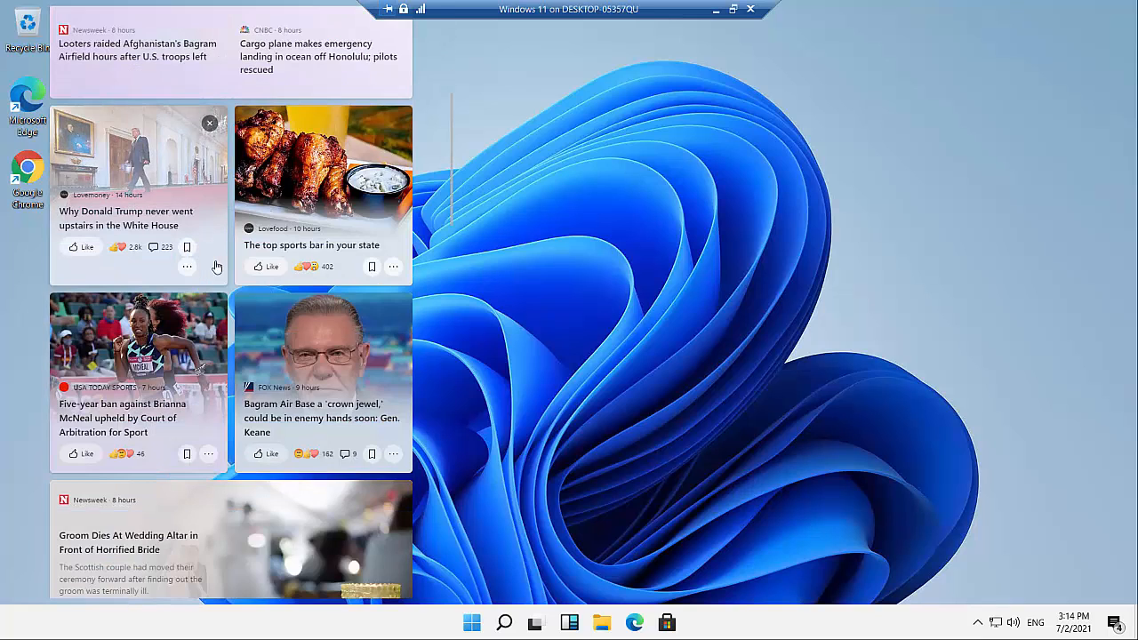
scroll(216, 264, down, 3)
scroll(216, 263, down, 2)
scroll(216, 266, down, 2)
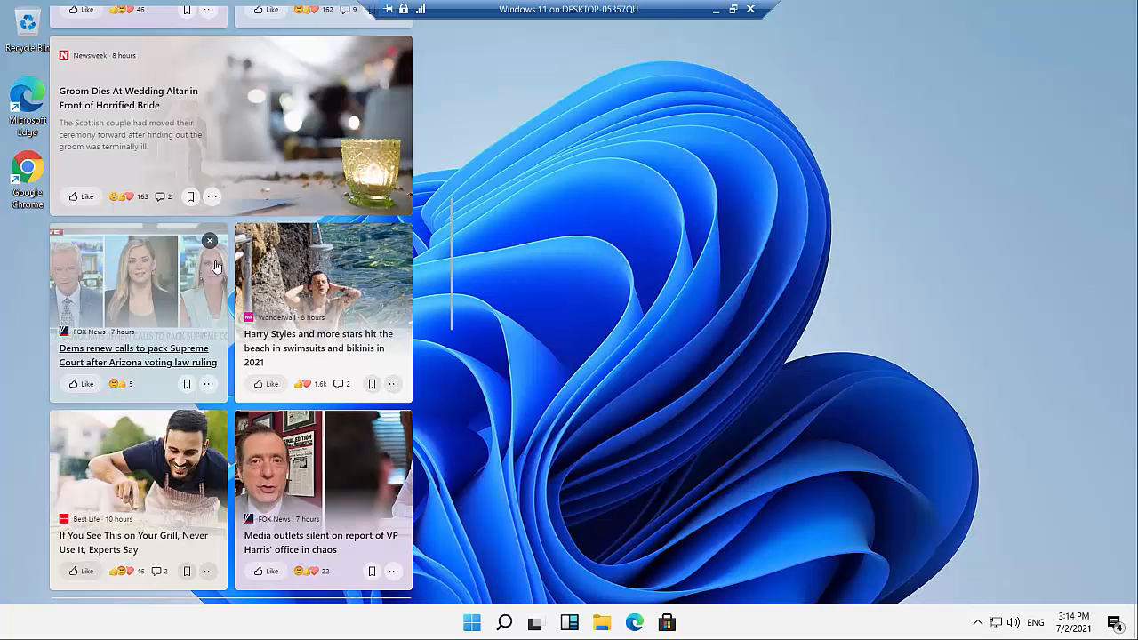
scroll(216, 266, up, 3)
scroll(216, 266, up, 5)
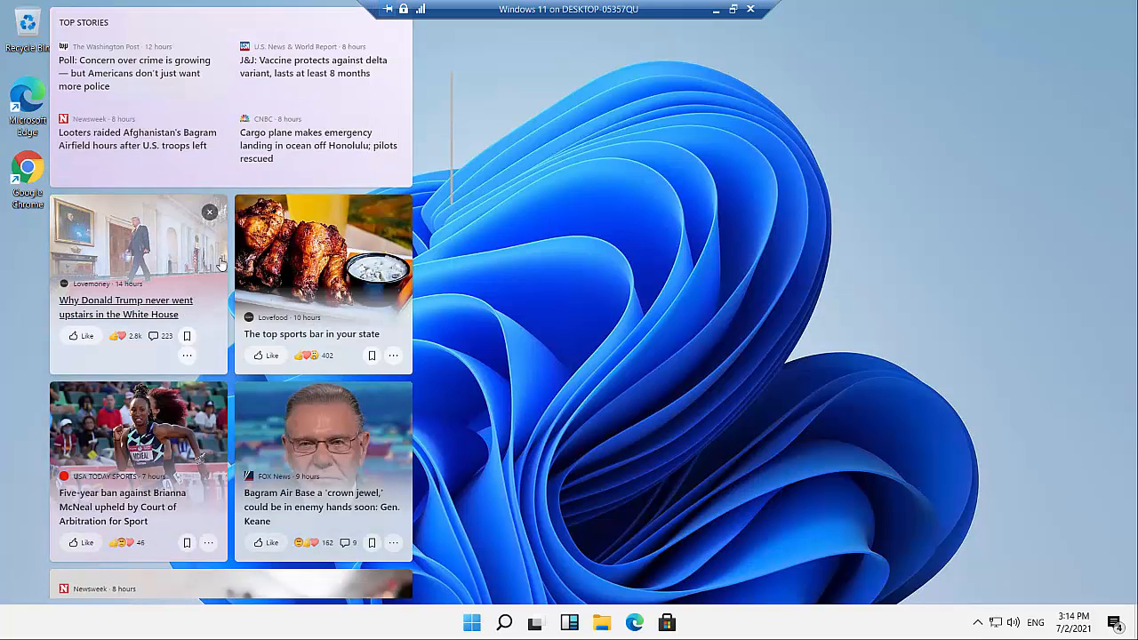
scroll(391, 217, up, 5)
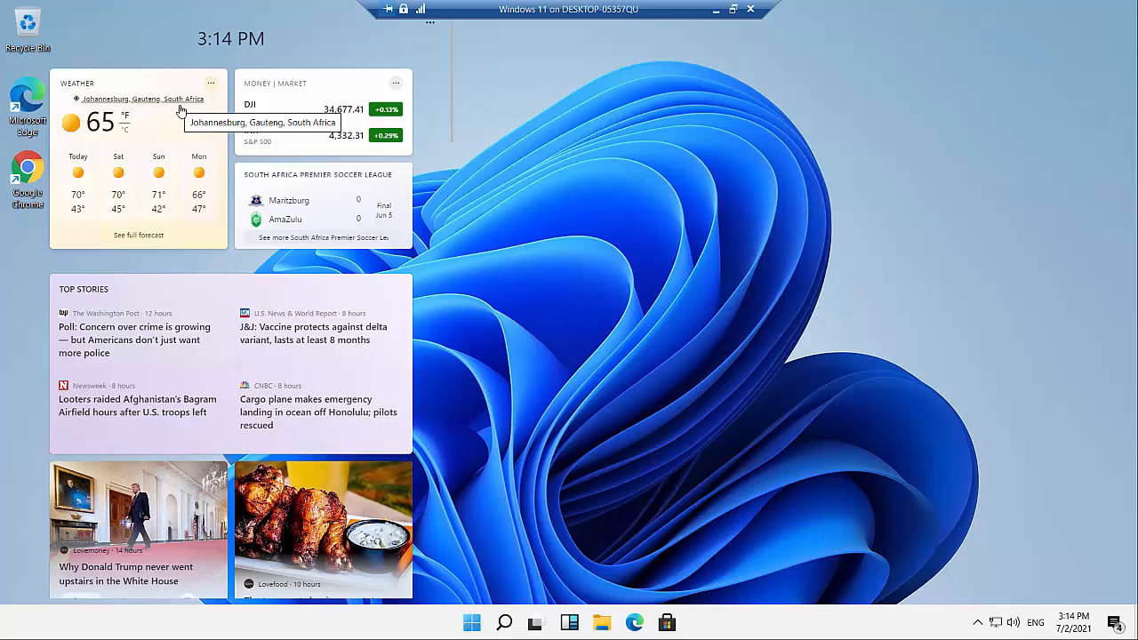
mouse_move(138, 138)
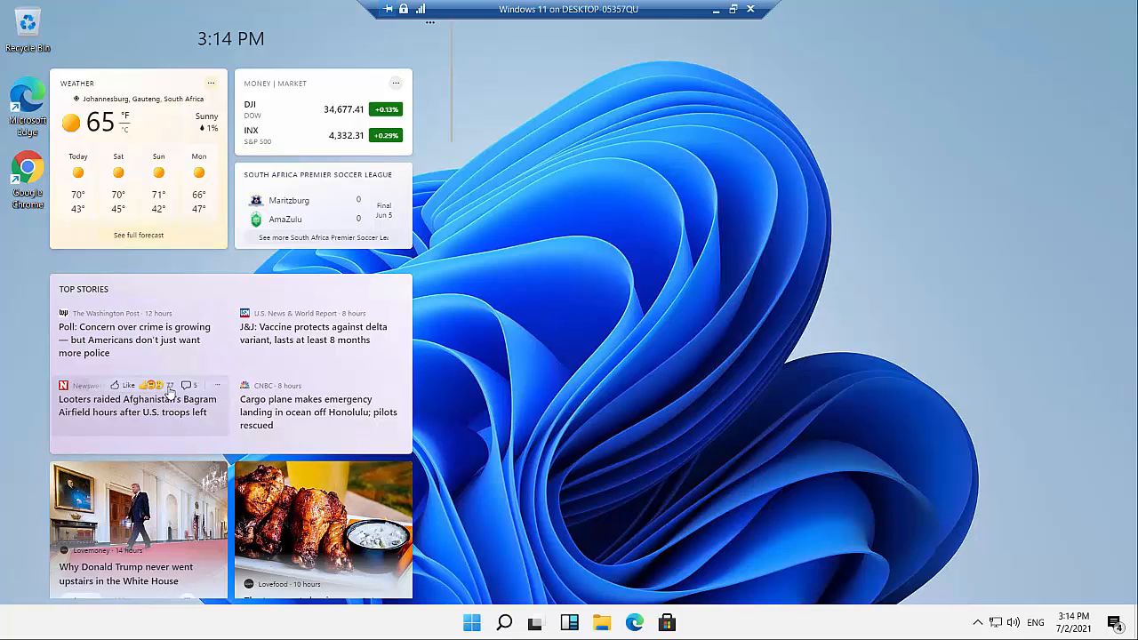
click(623, 76)
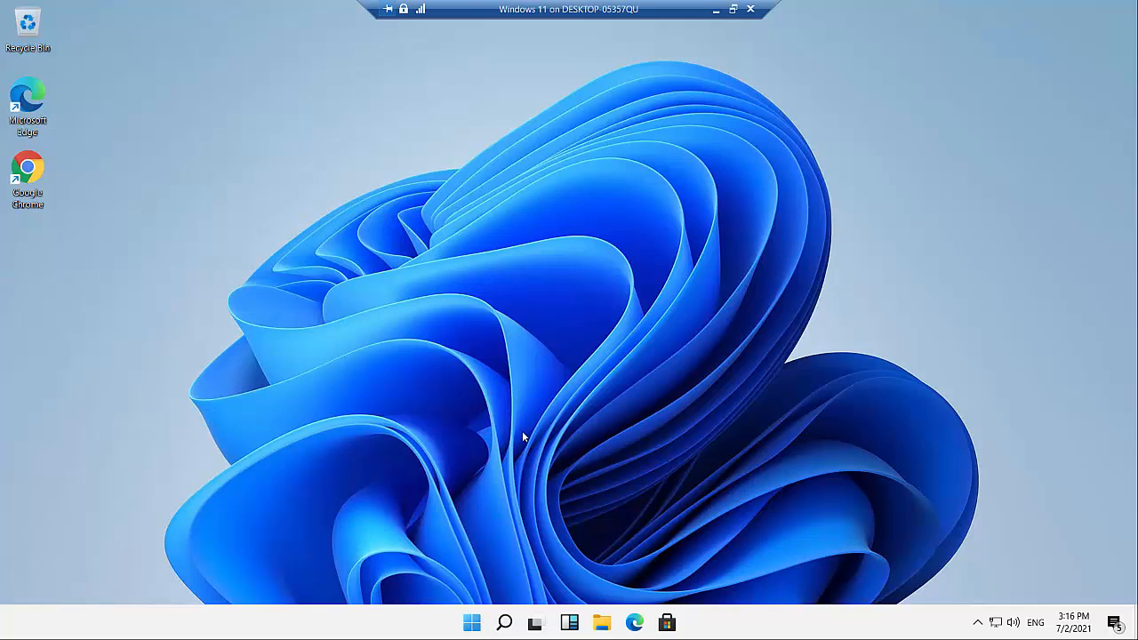
click(570, 623)
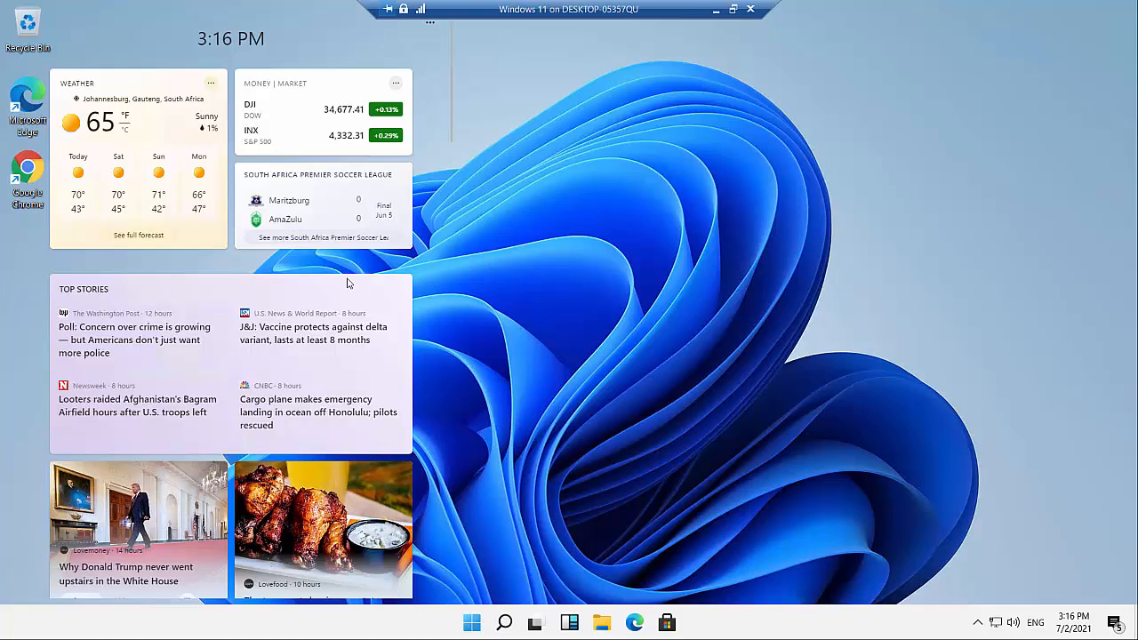
Close Widgets, launch Chrome from its shortcut and snap it to the right half.
click(600, 268)
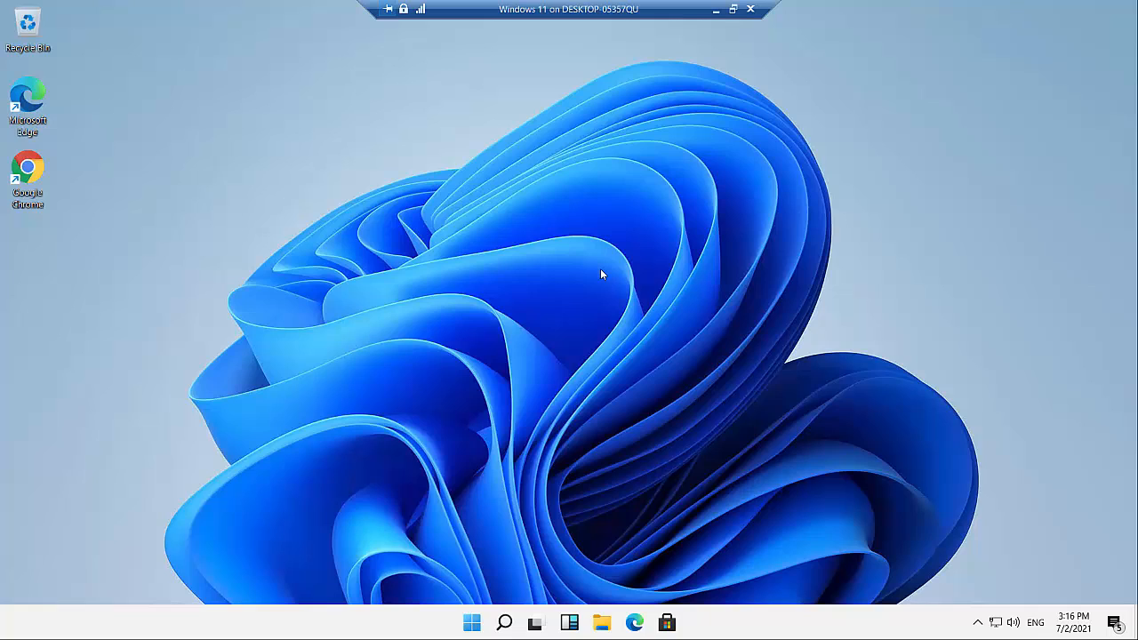
double_click(26, 174)
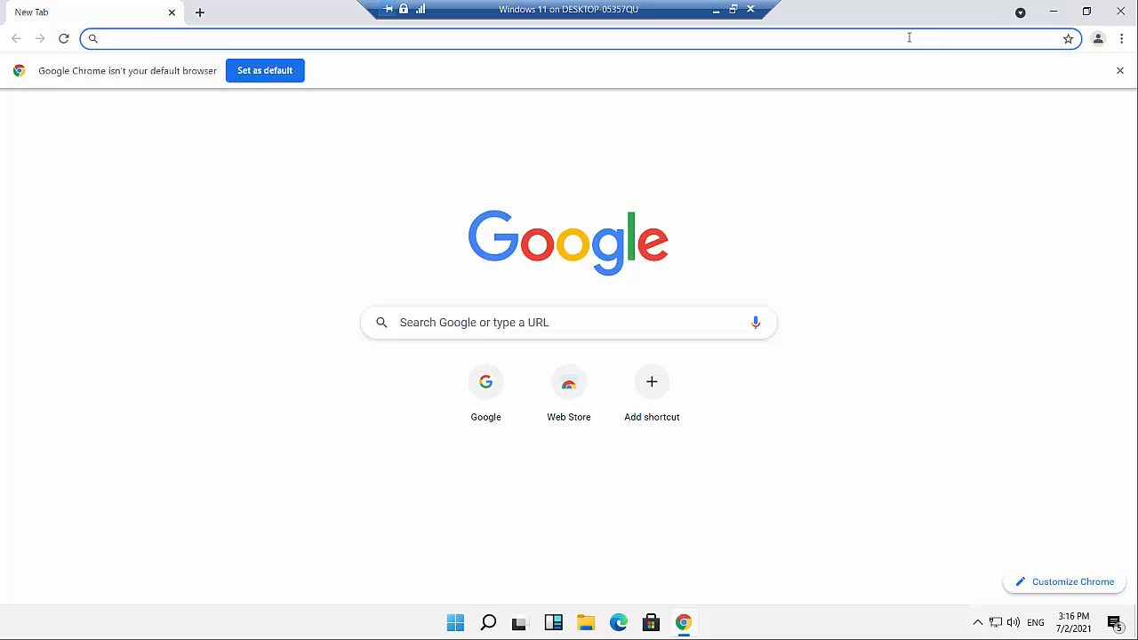
mouse_move(1086, 11)
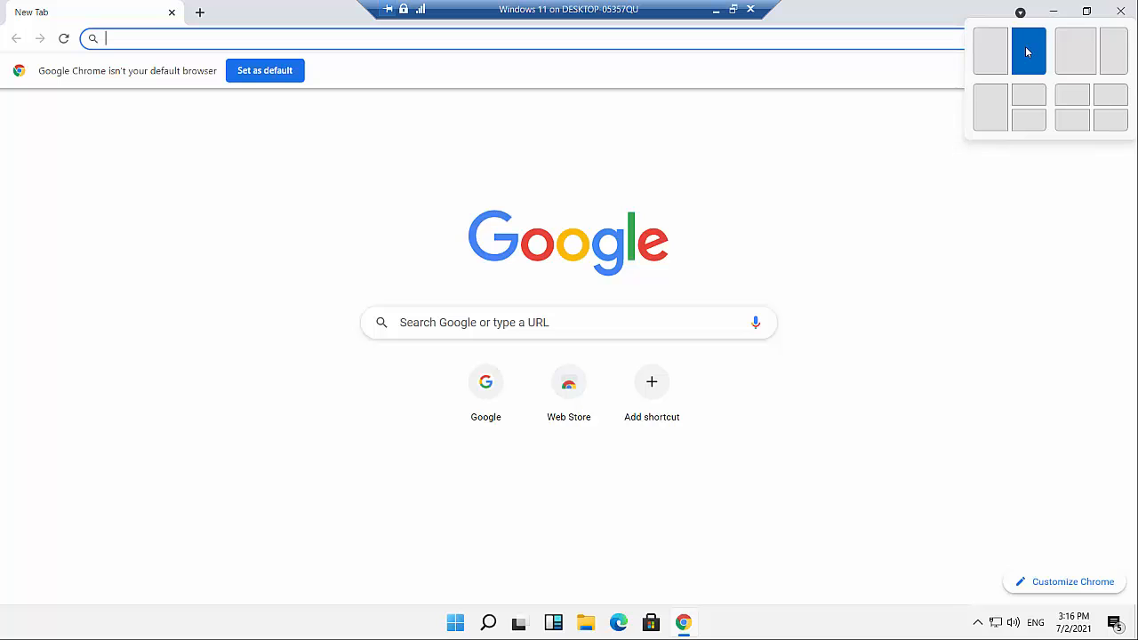
click(1028, 52)
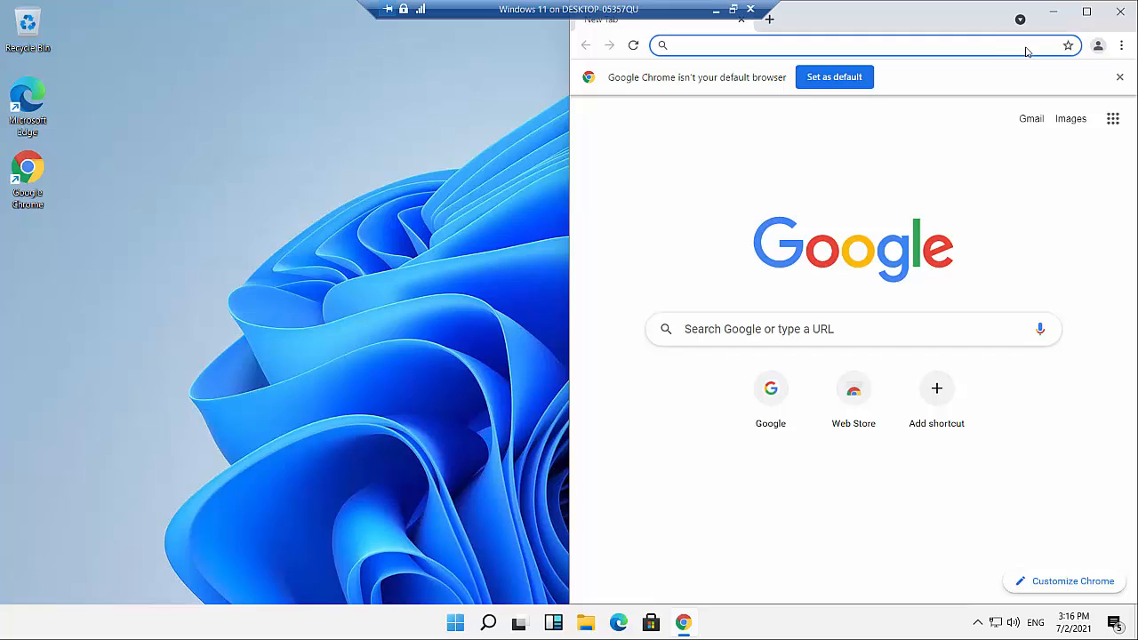
click(31, 96)
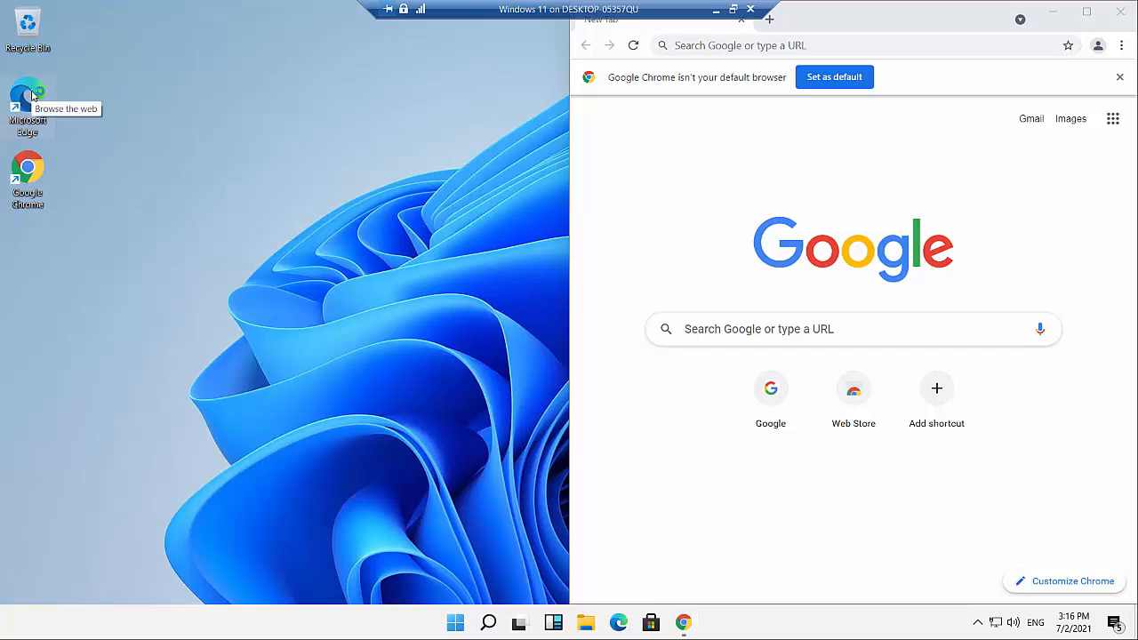
Launch Edge, snap it to the left half beside Chrome, then close both browsers.
double_click(31, 96)
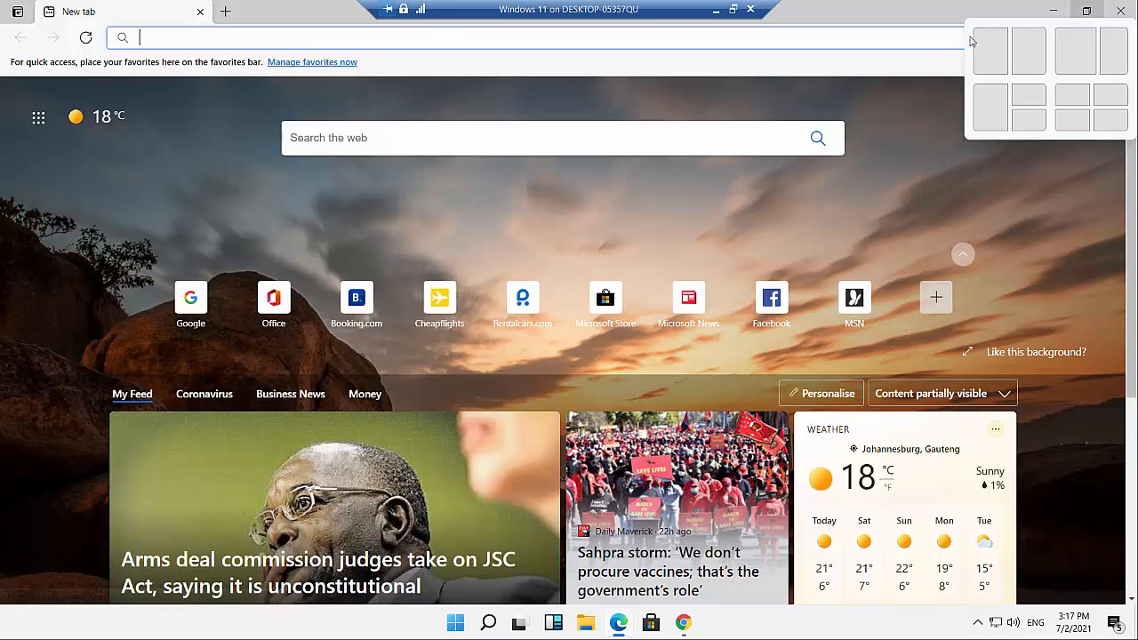
click(989, 50)
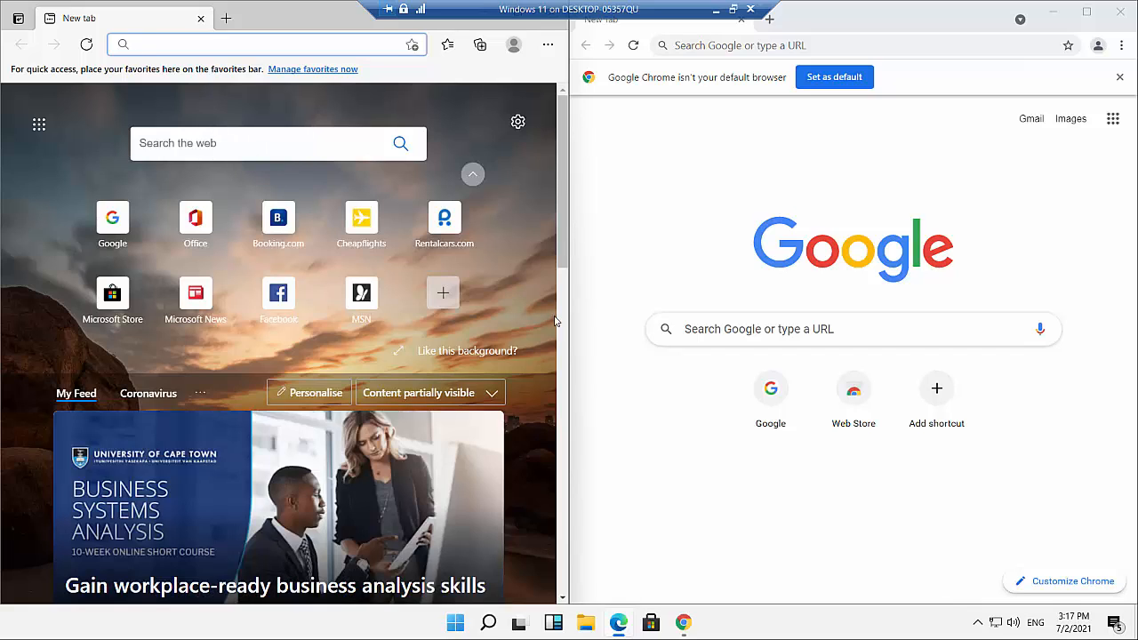
click(1124, 12)
click(545, 18)
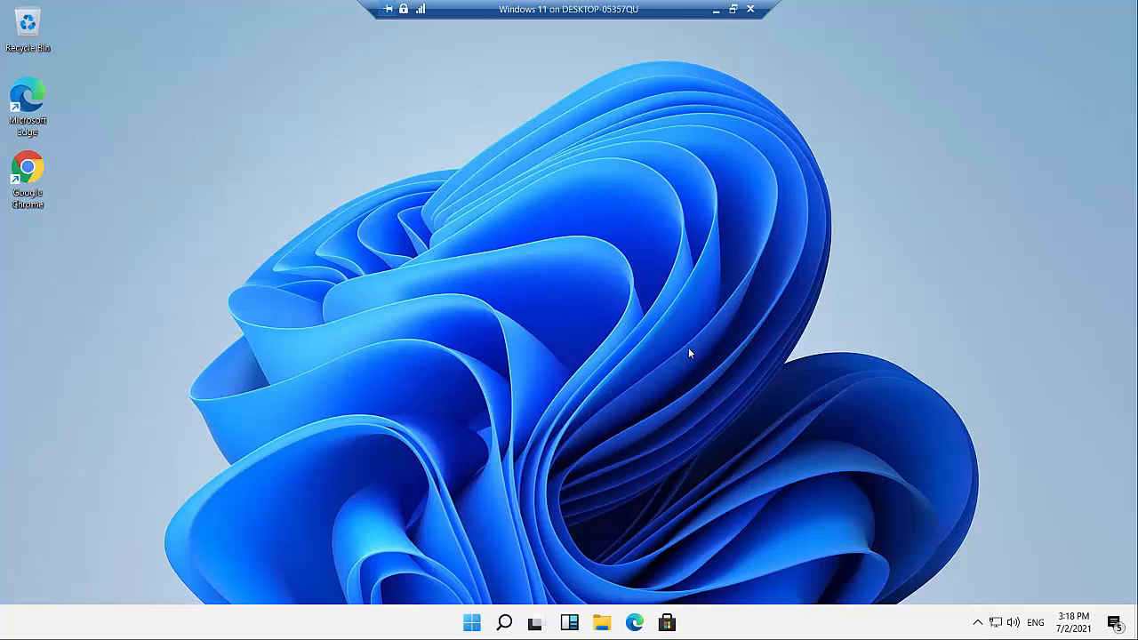
click(602, 623)
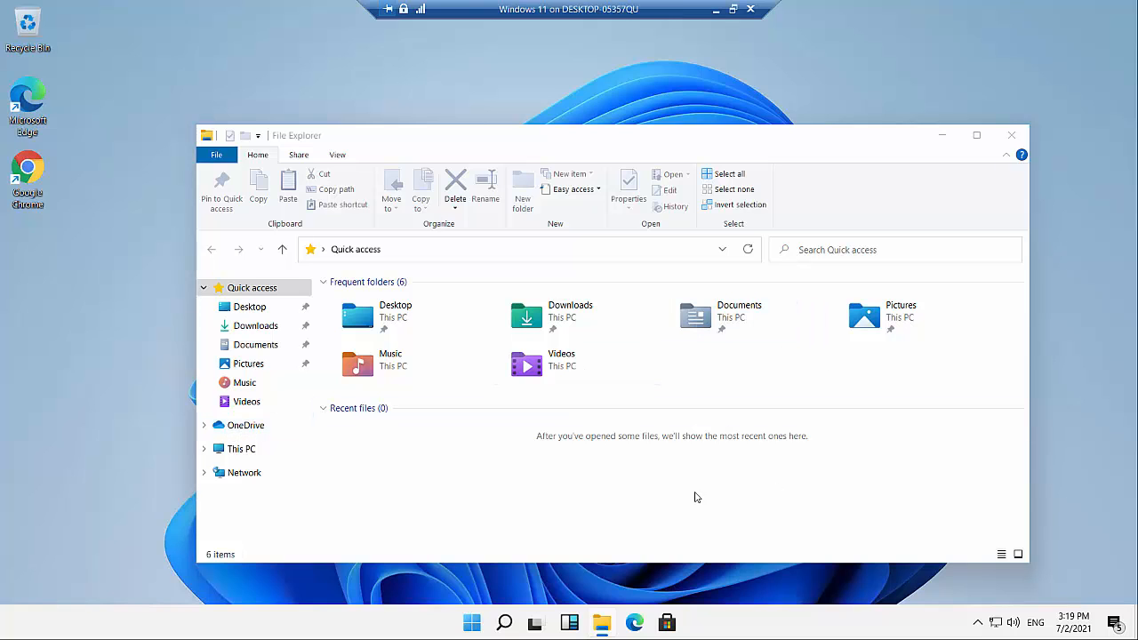
key(super+d)
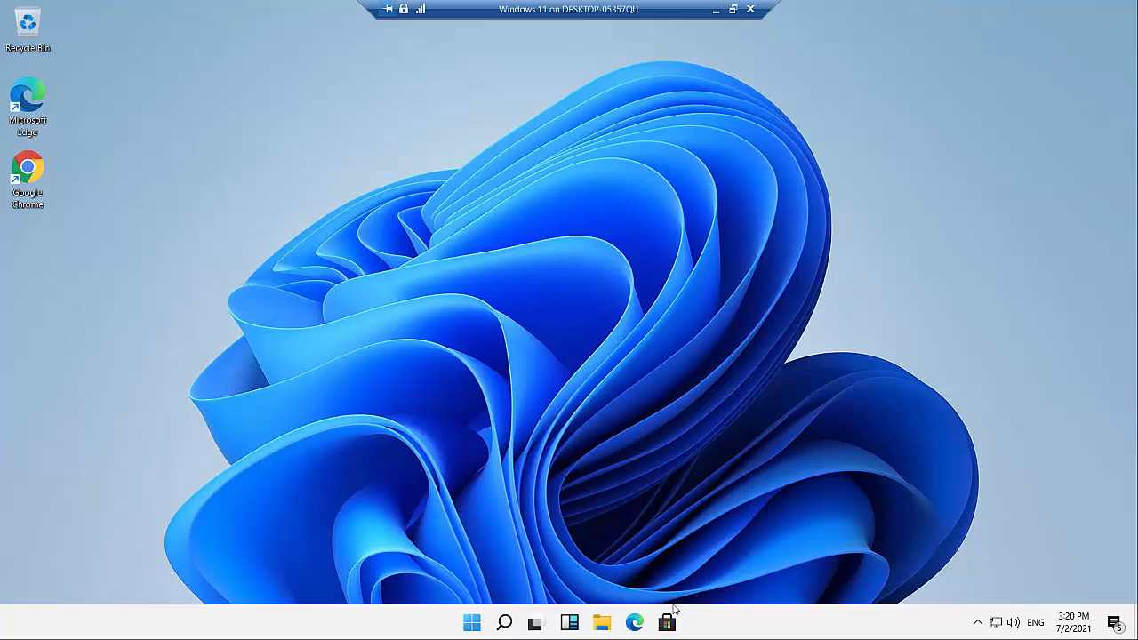
Search 'set', pin the Settings result to the taskbar and launch Settings from there.
click(504, 623)
text(set)
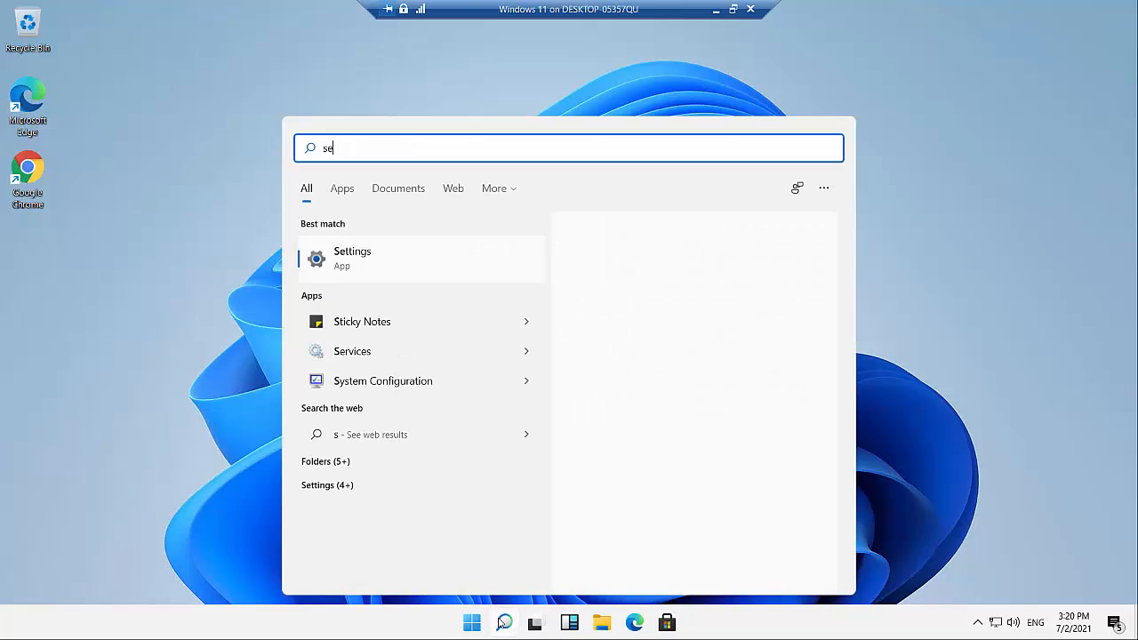
right_click(363, 256)
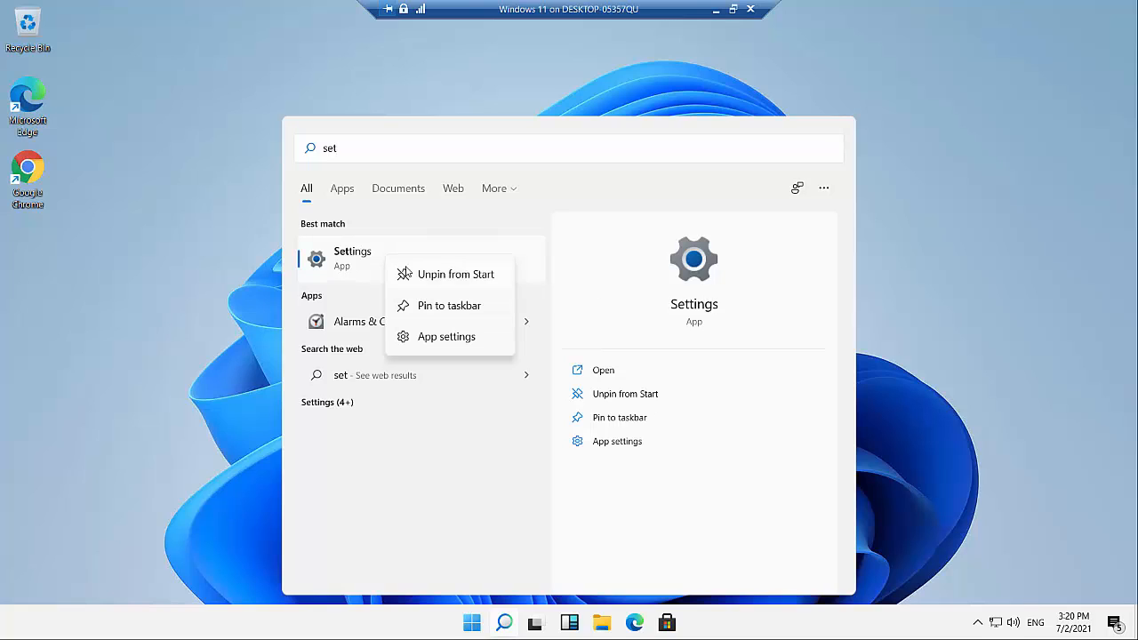
click(446, 308)
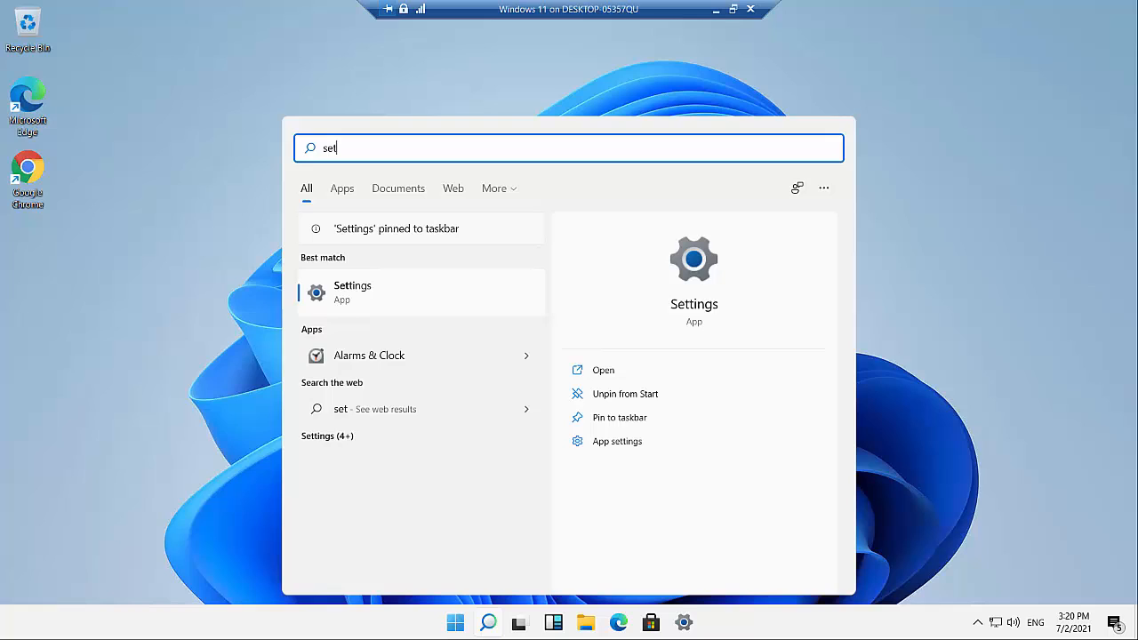
click(685, 625)
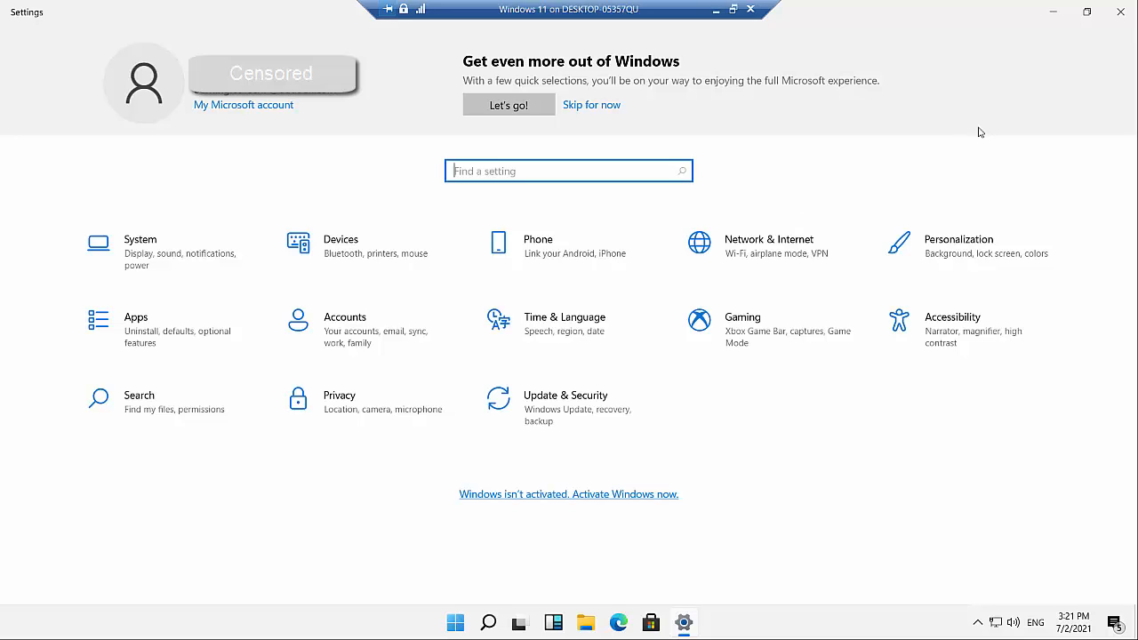
Close Settings, briefly show File Explorer from the taskbar and close it too.
click(1118, 11)
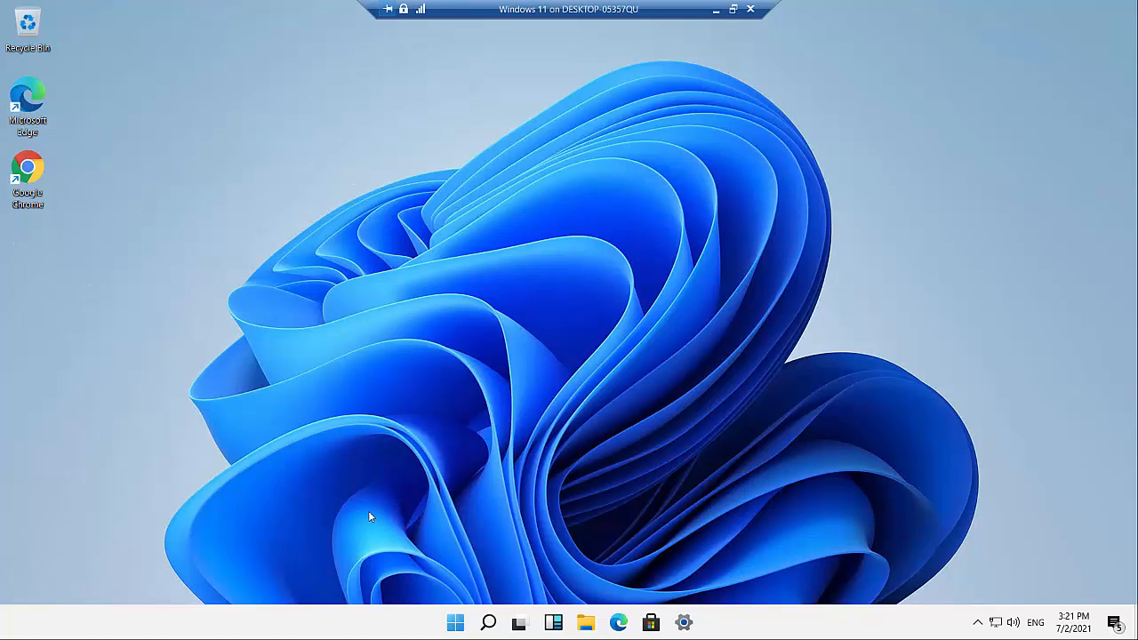
click(586, 623)
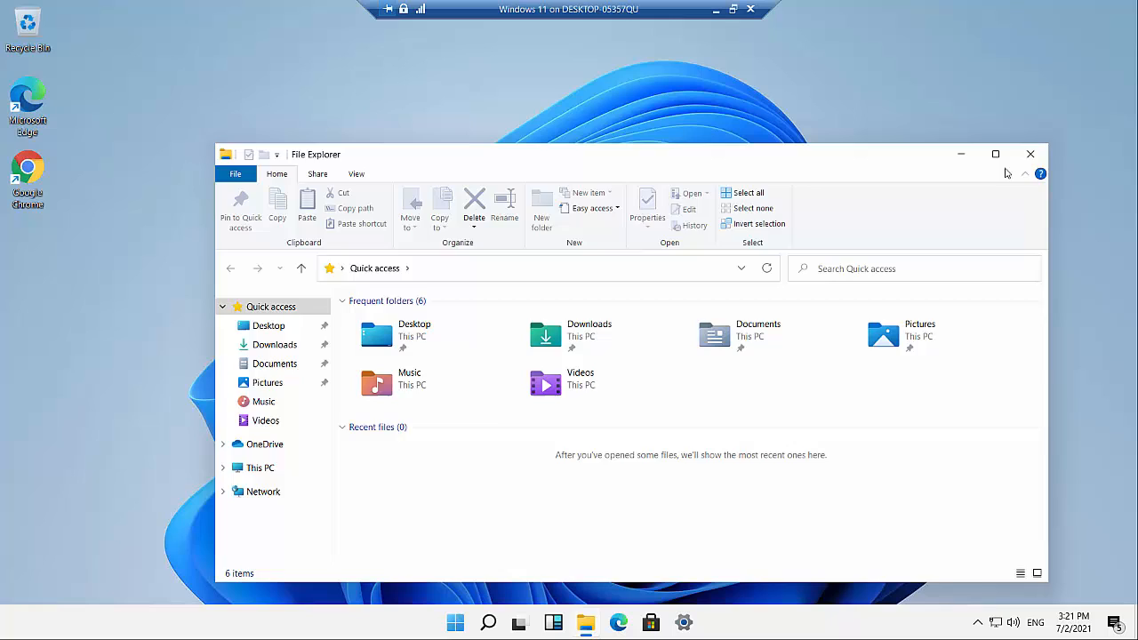
click(1029, 154)
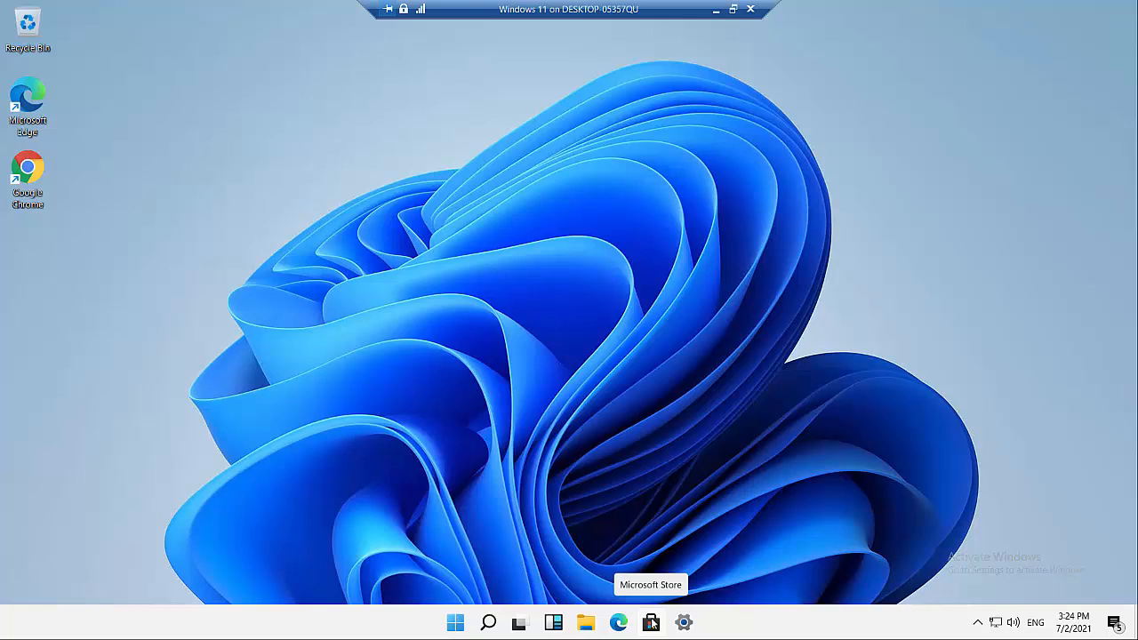
click(652, 623)
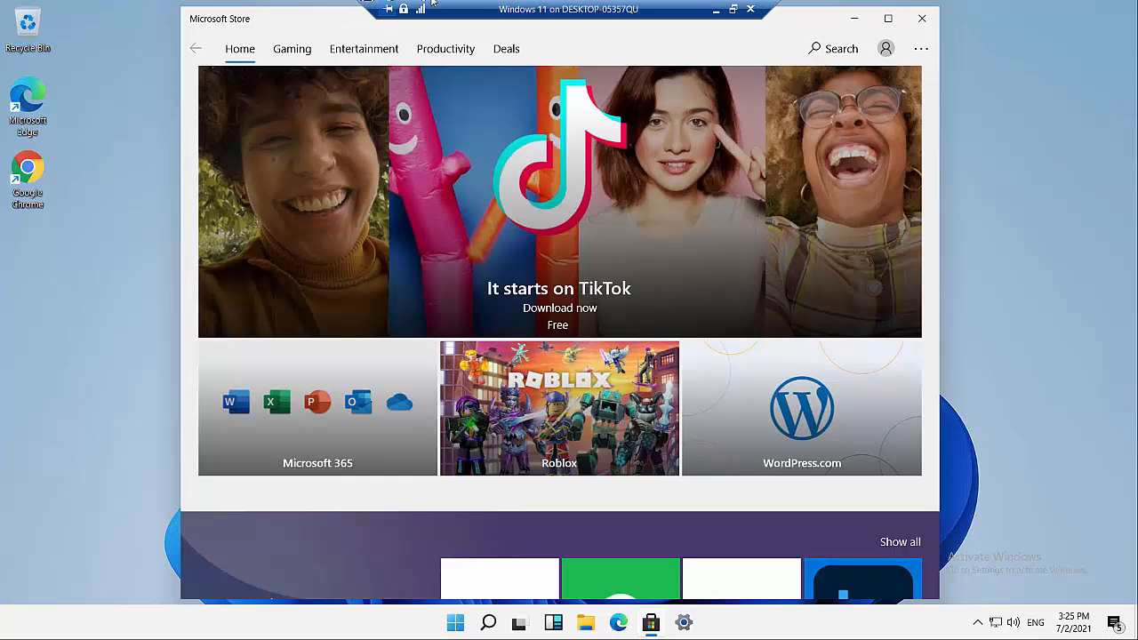
click(922, 19)
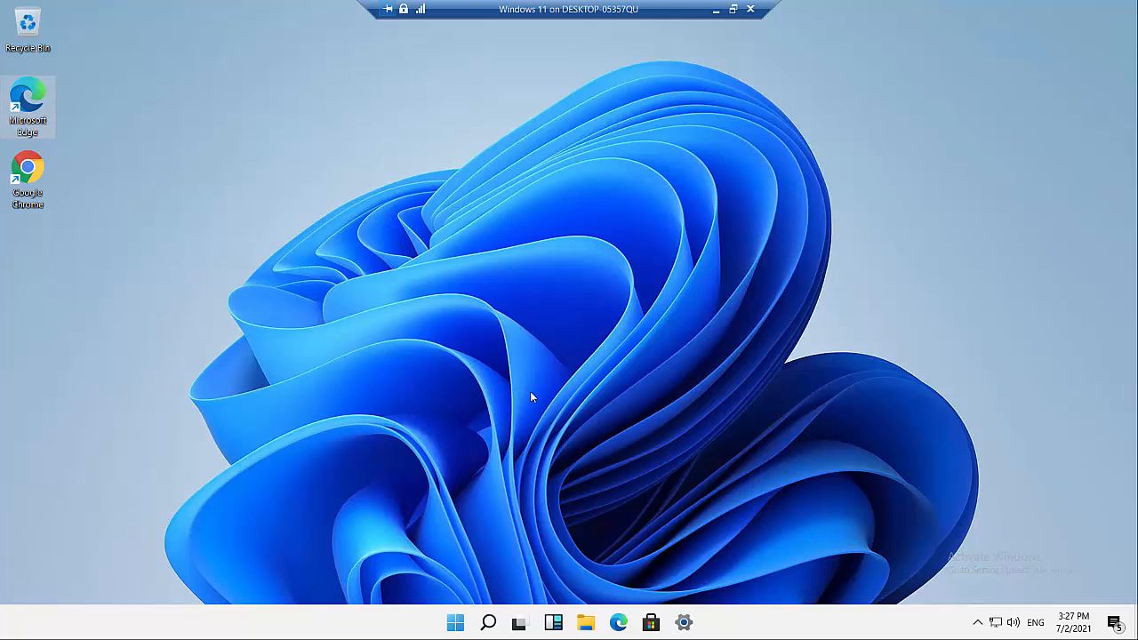
Show the Win+X power-user menu from the Start button with Device Manager, Task Manager and Run links.
right_click(451, 633)
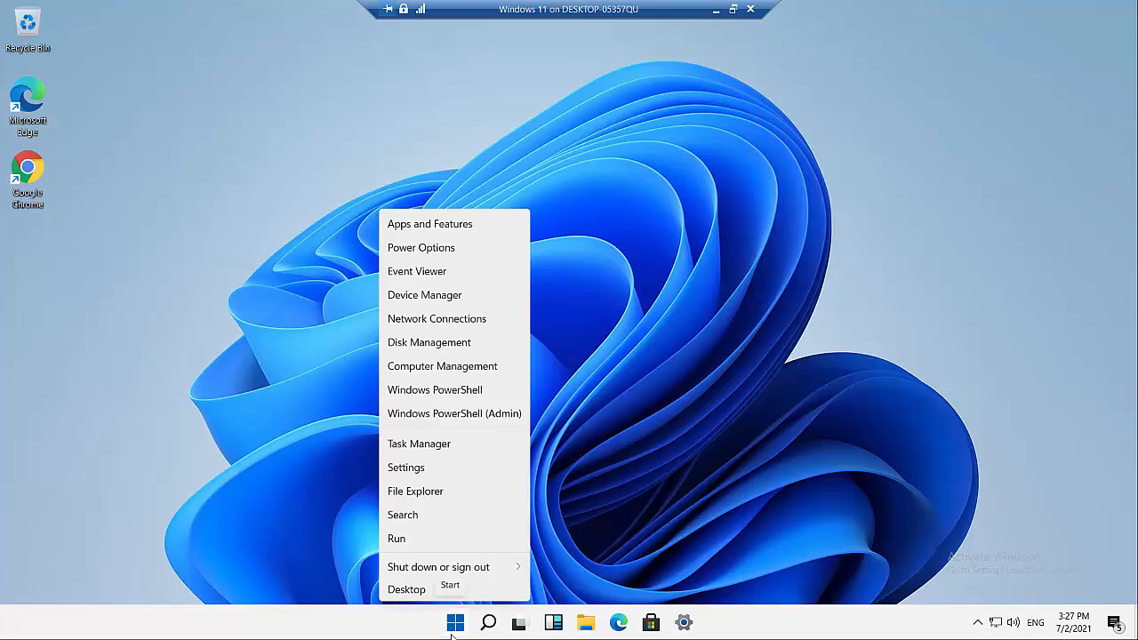